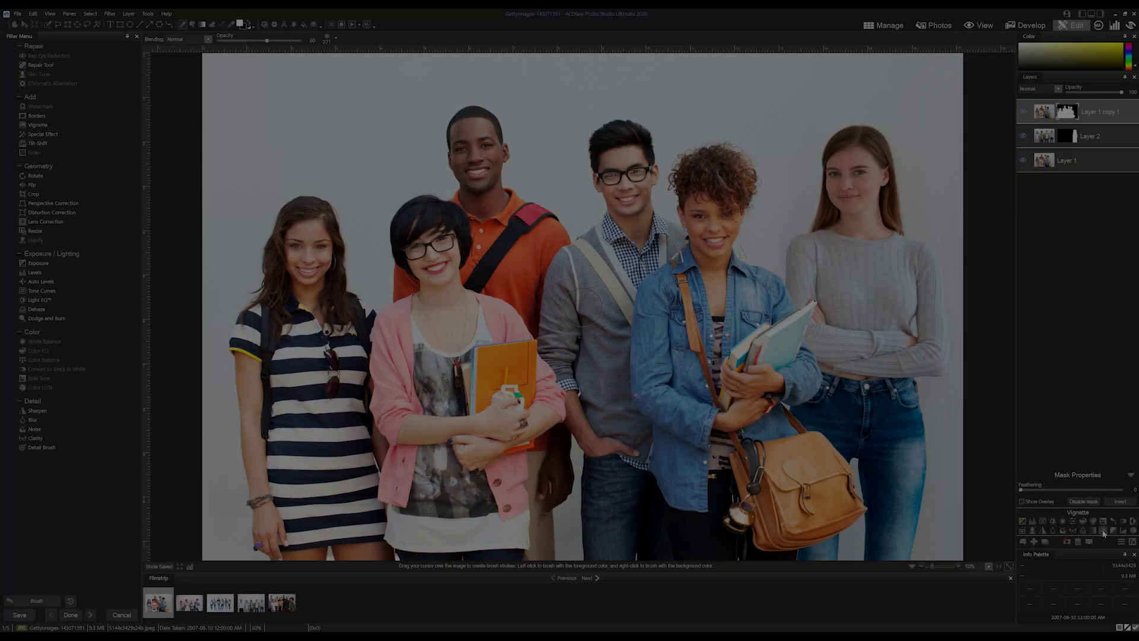
Add a shadow effect to the Layer 1 copy 1 layer and place an adjusted Vignette adjustment layer above it.
{"action": "left_click", "coordinate": [1133, 541]}
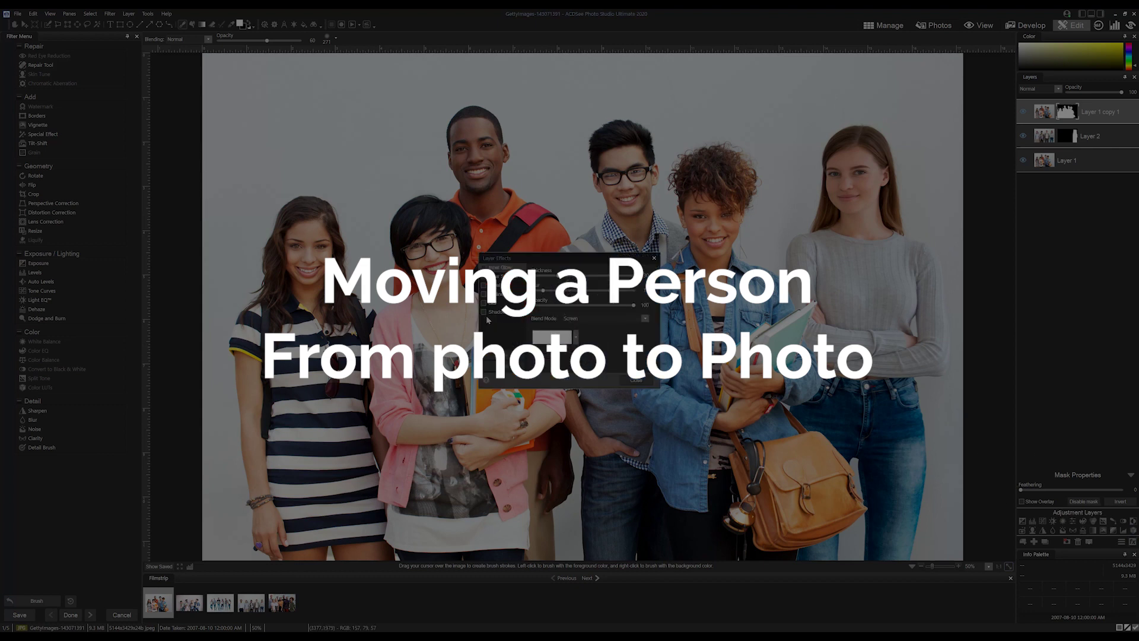
{"action": "left_click", "coordinate": [484, 312]}
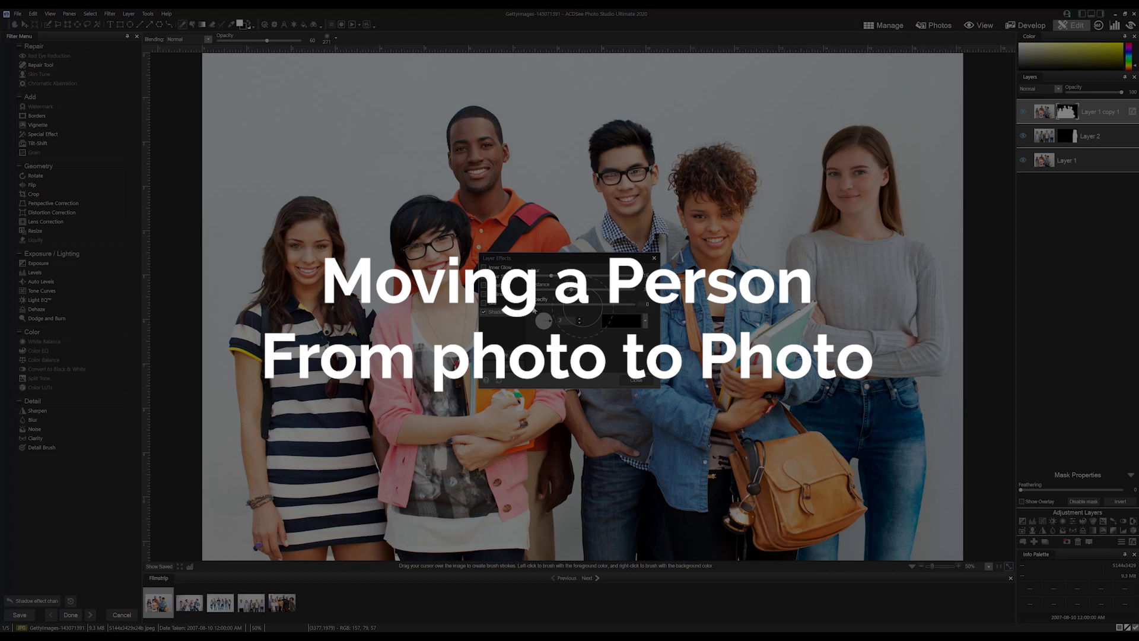
{"action": "left_click", "coordinate": [636, 380]}
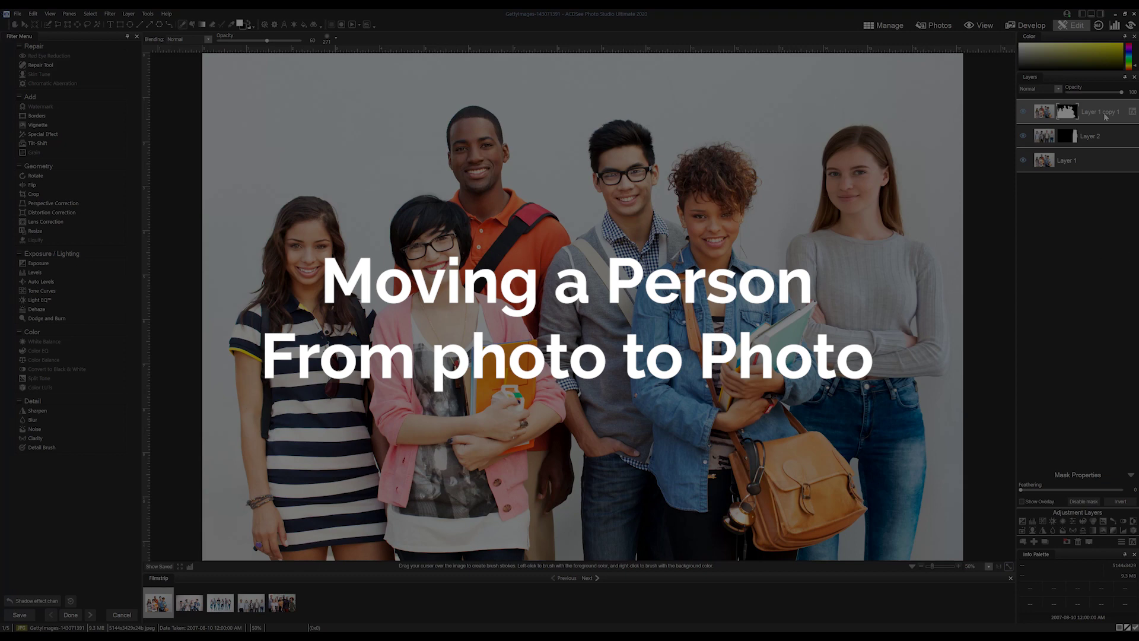
{"action": "left_click", "coordinate": [1102, 530]}
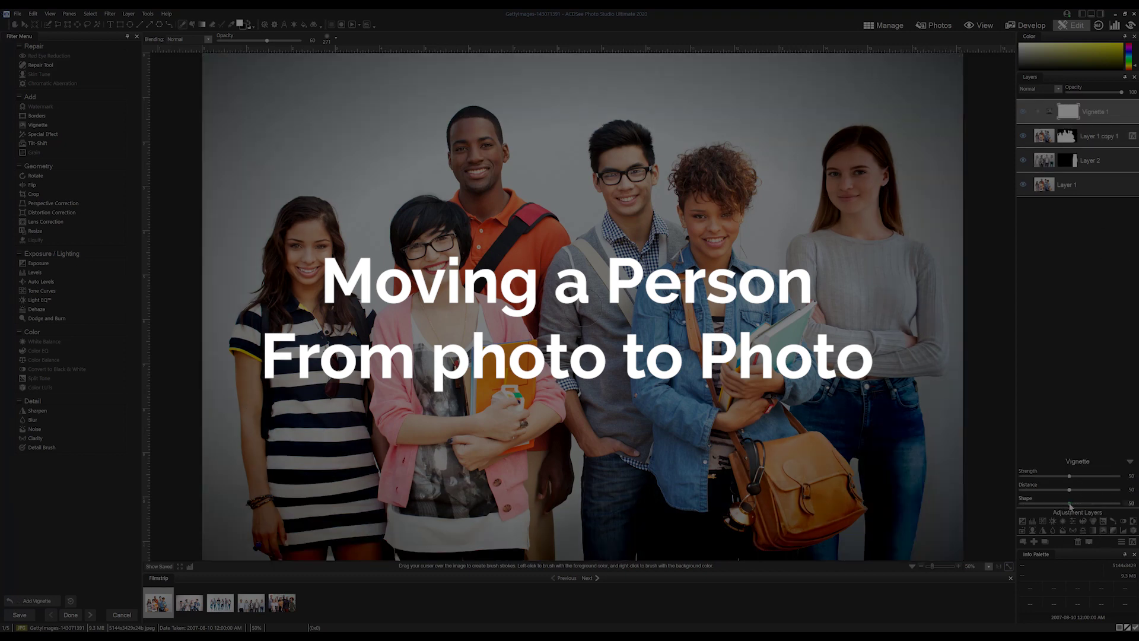
{"action": "left_click_drag", "start_coordinate": [1069, 504], "coordinate": [1049, 476]}
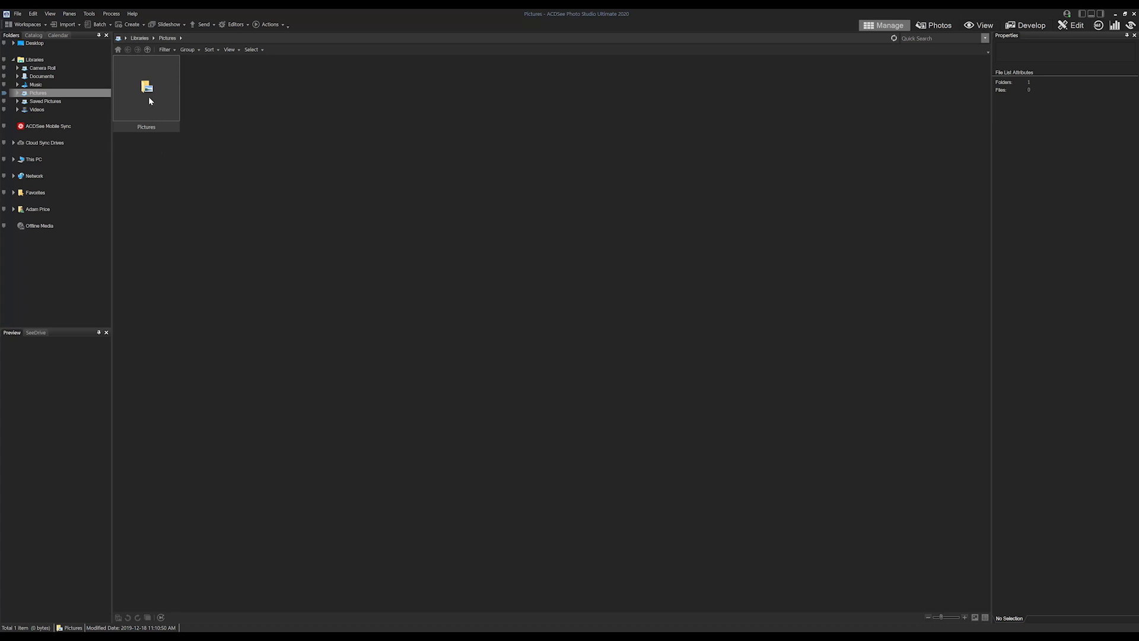
Browse through Pictures, My Photos and People & Faces to New folder and open GettyImages-143071391 in Edit mode.
{"action": "double_click", "coordinate": [148, 100]}
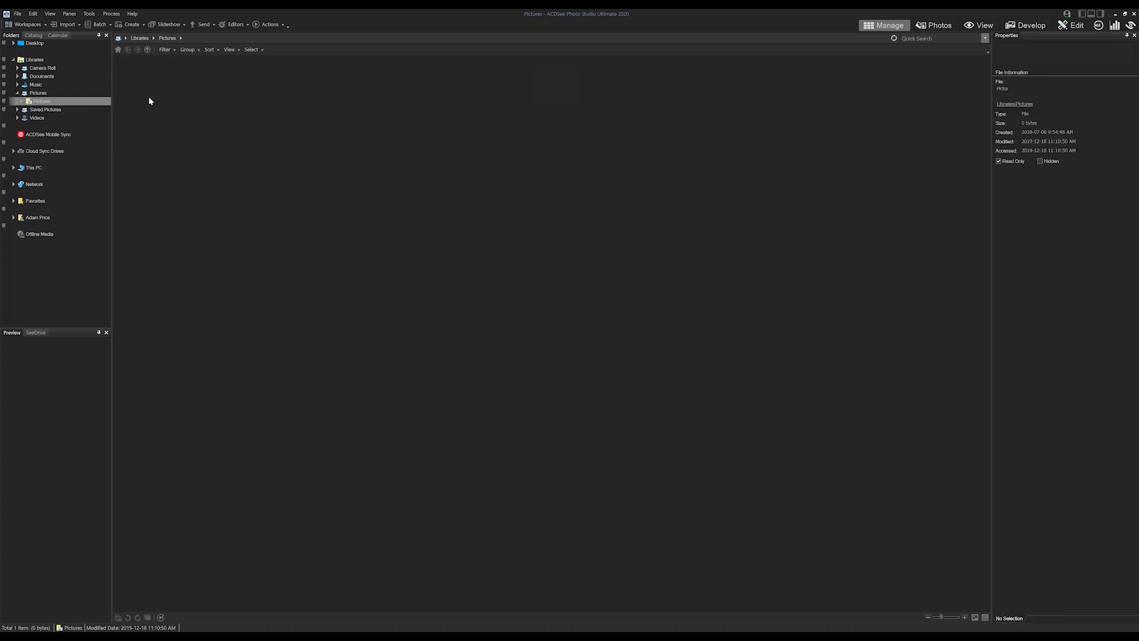
{"action": "double_click", "coordinate": [277, 101]}
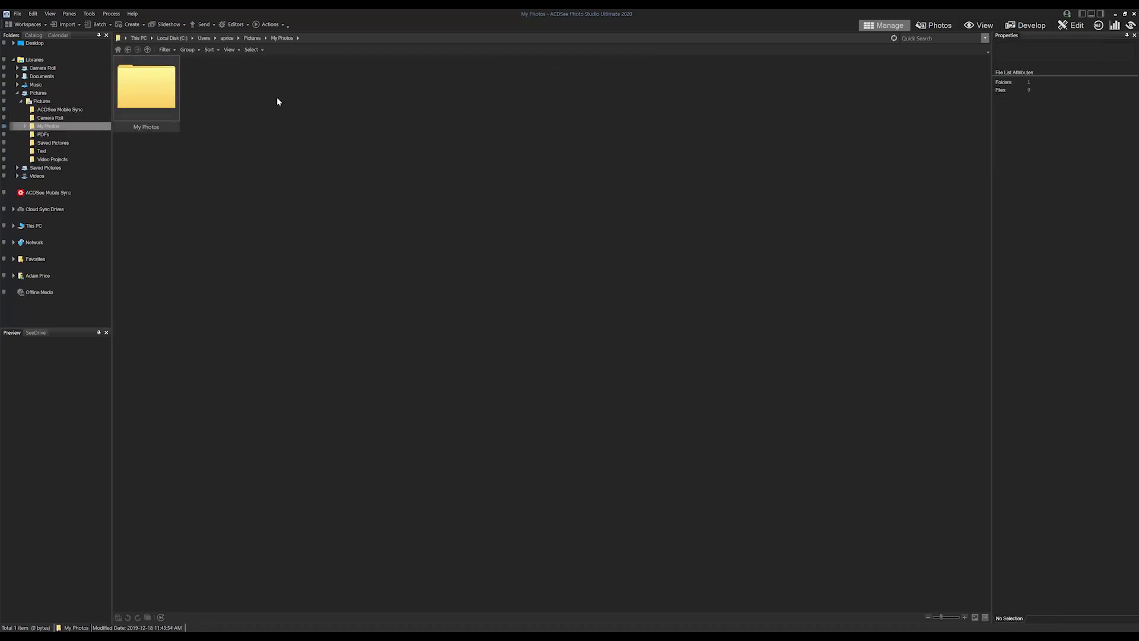
{"action": "double_click", "coordinate": [145, 94]}
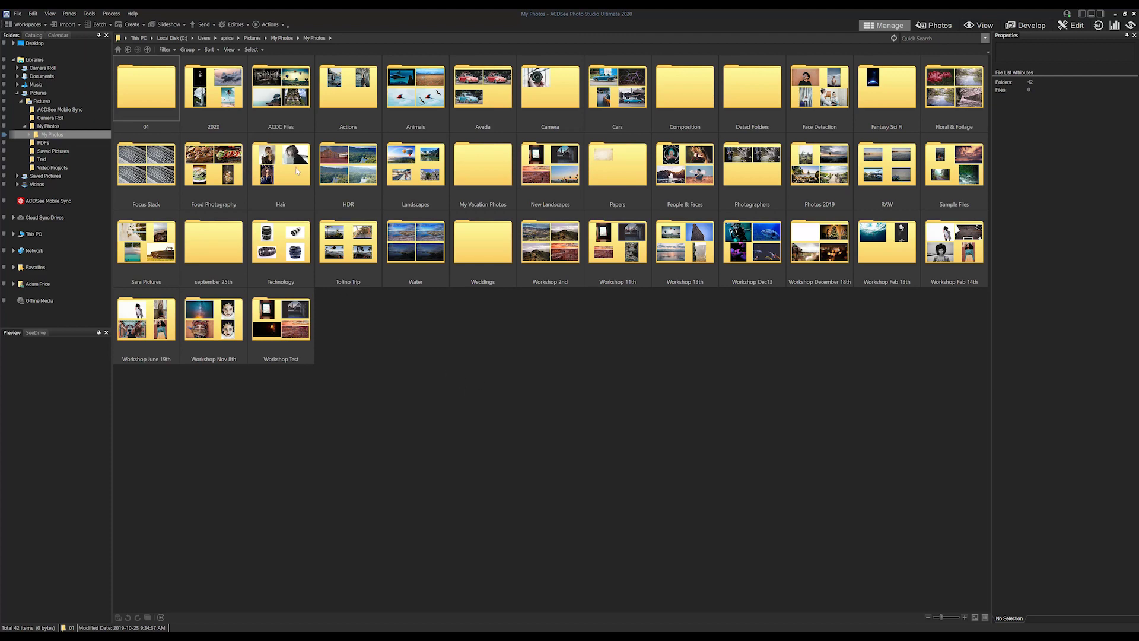
{"action": "double_click", "coordinate": [685, 166]}
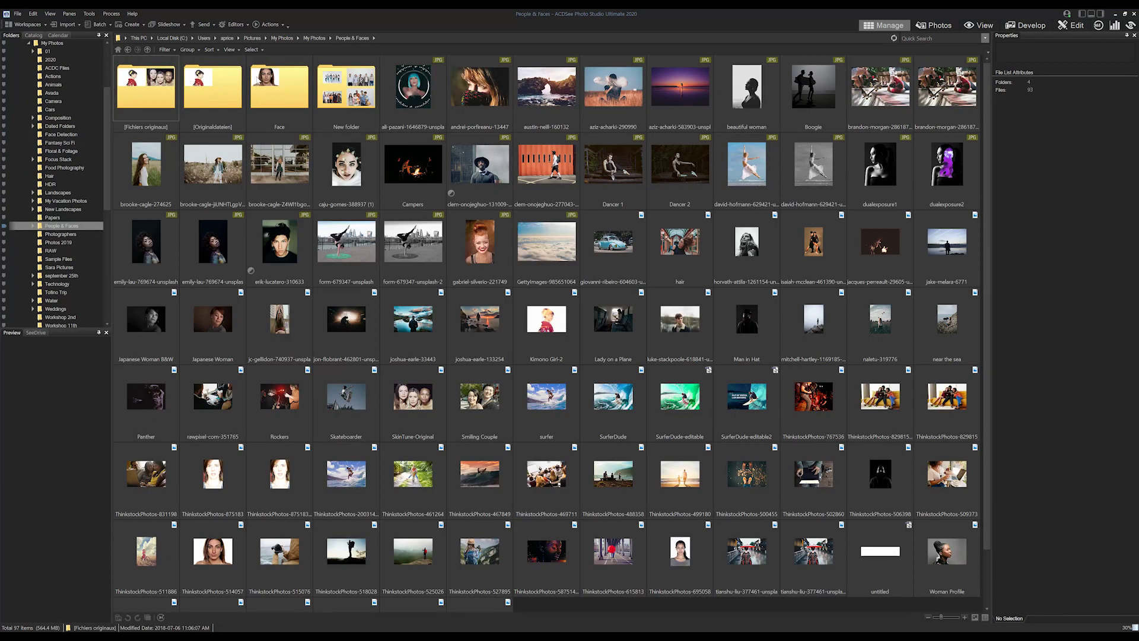
{"action": "double_click", "coordinate": [347, 86]}
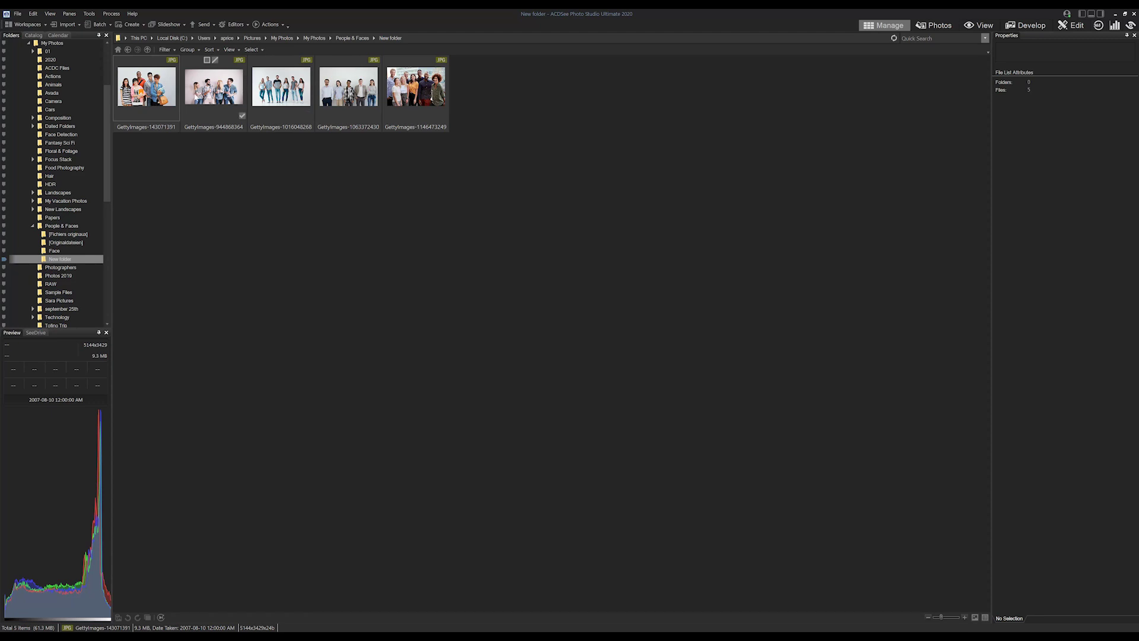
{"action": "left_click", "coordinate": [153, 97]}
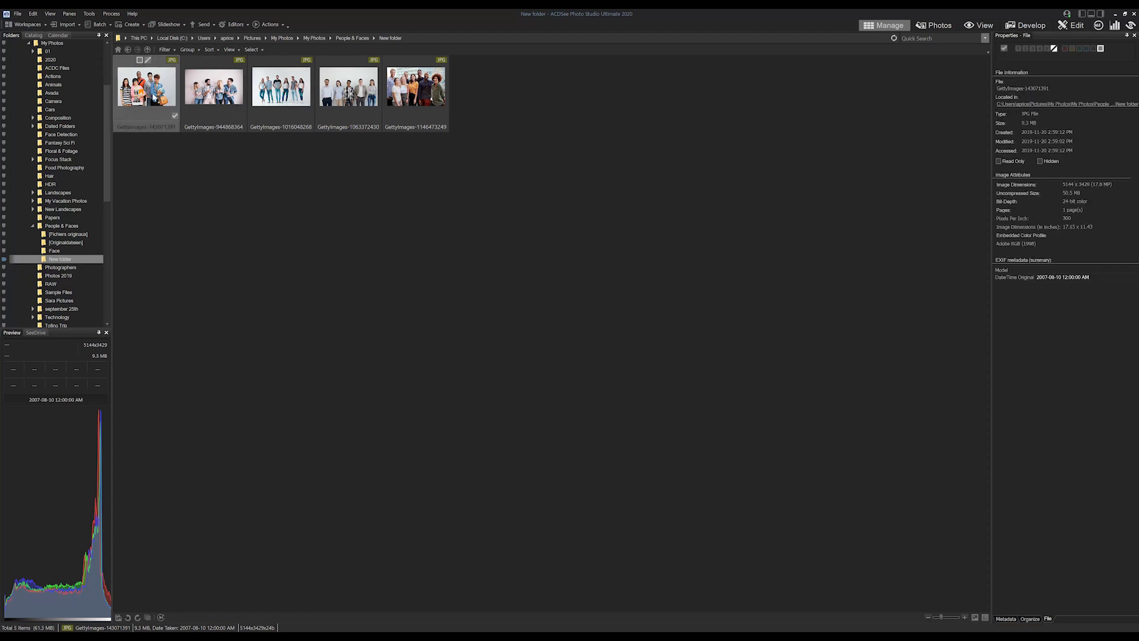
{"action": "left_click", "coordinate": [1072, 25]}
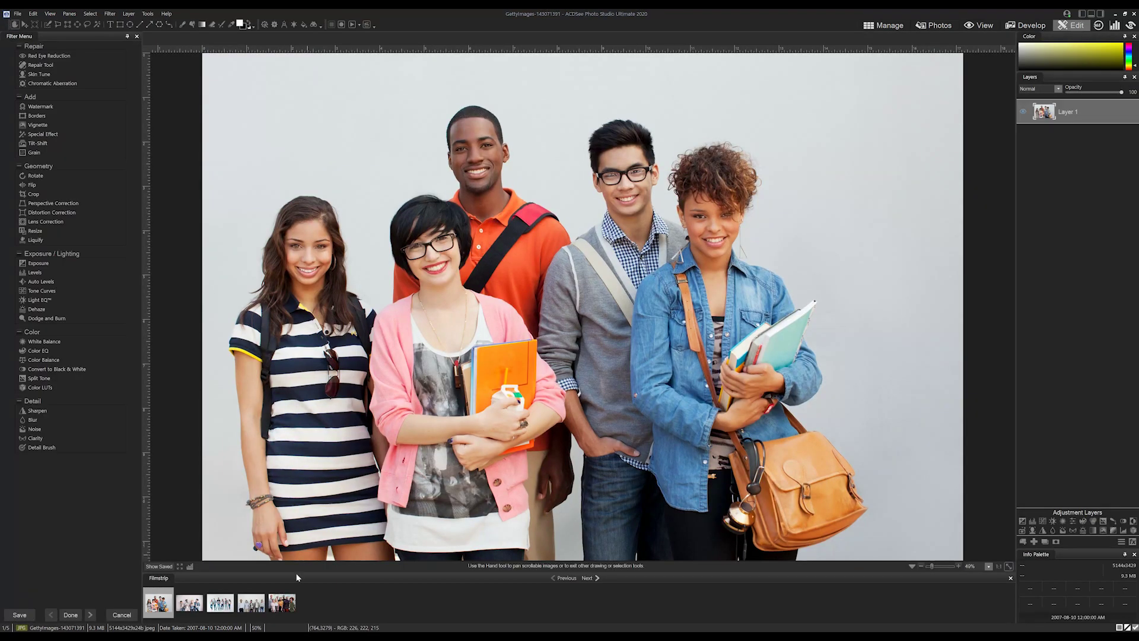
Add the photo showing the woman in the grey sweater as a new layer and set its blend mode to Multiply.
{"action": "left_click_drag", "start_coordinate": [1030, 160], "coordinate": [1065, 119]}
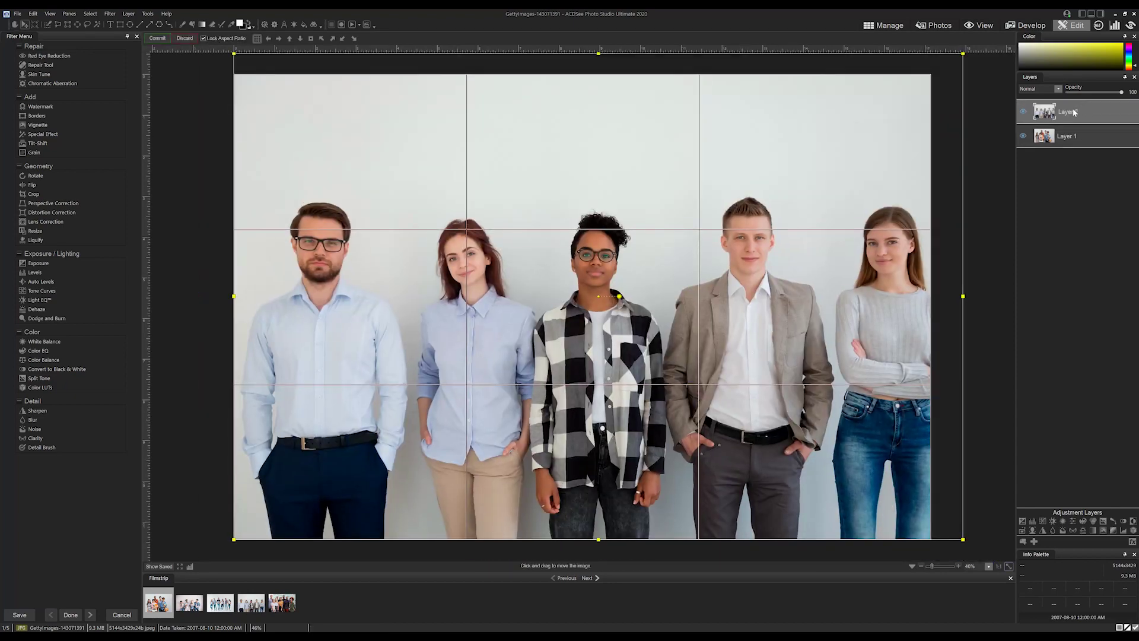
{"action": "left_click_drag", "start_coordinate": [837, 259], "coordinate": [757, 238]}
{"action": "left_click", "coordinate": [1057, 88]}
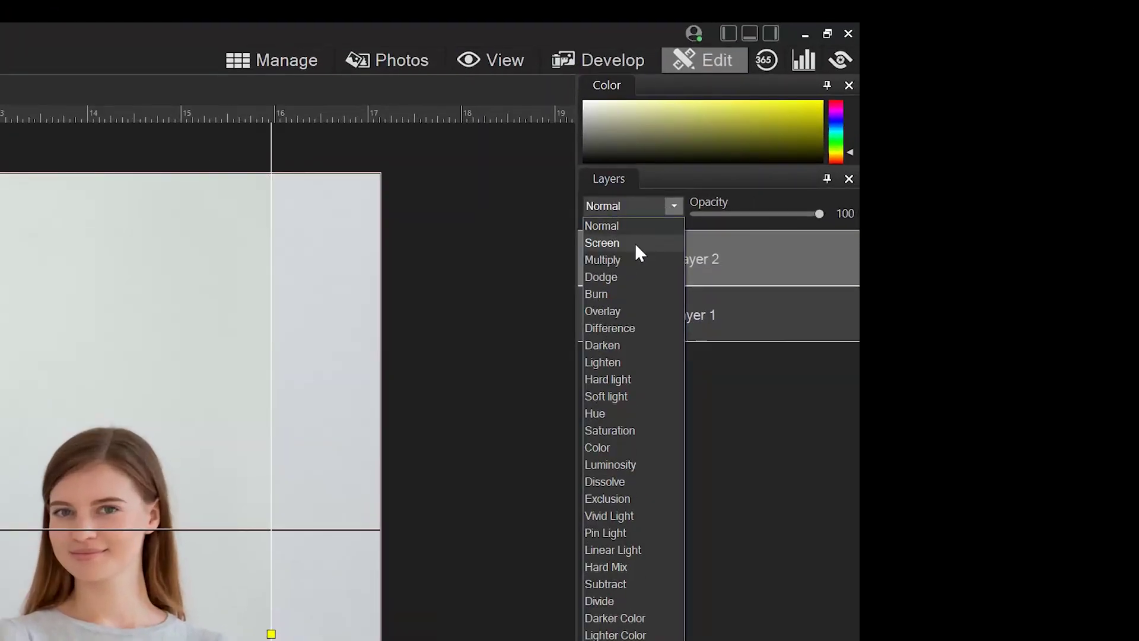
{"action": "left_click", "coordinate": [1039, 113]}
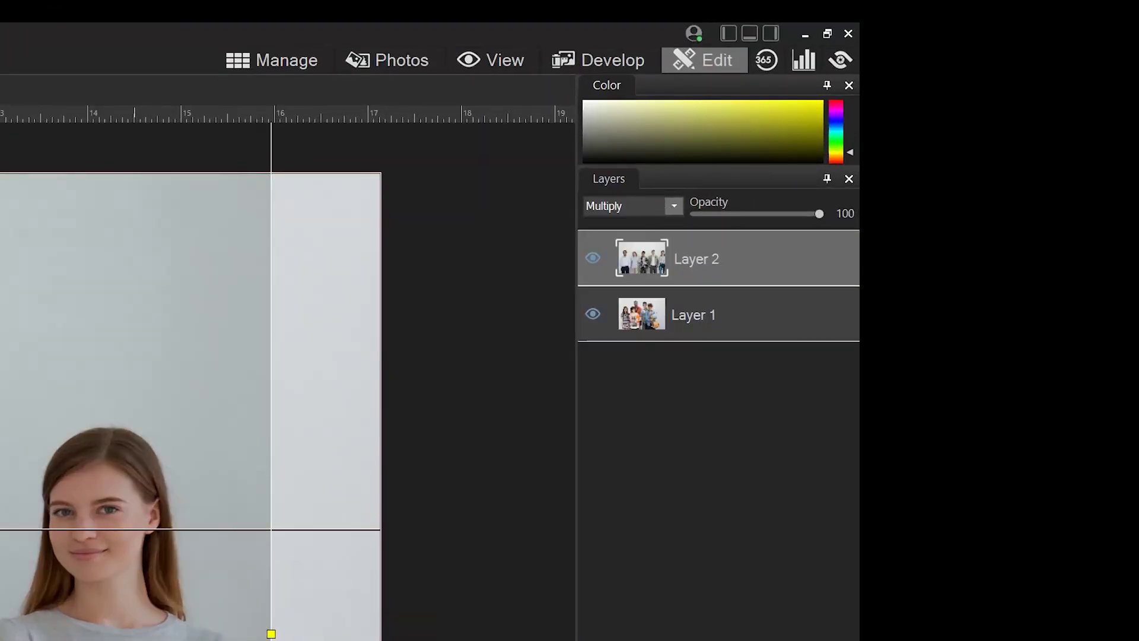
Reposition and enlarge Layer 2 so the woman in the grey sweater stands beside the group at matching scale, and commit the move.
{"action": "left_click_drag", "start_coordinate": [106, 511], "coordinate": [194, 562]}
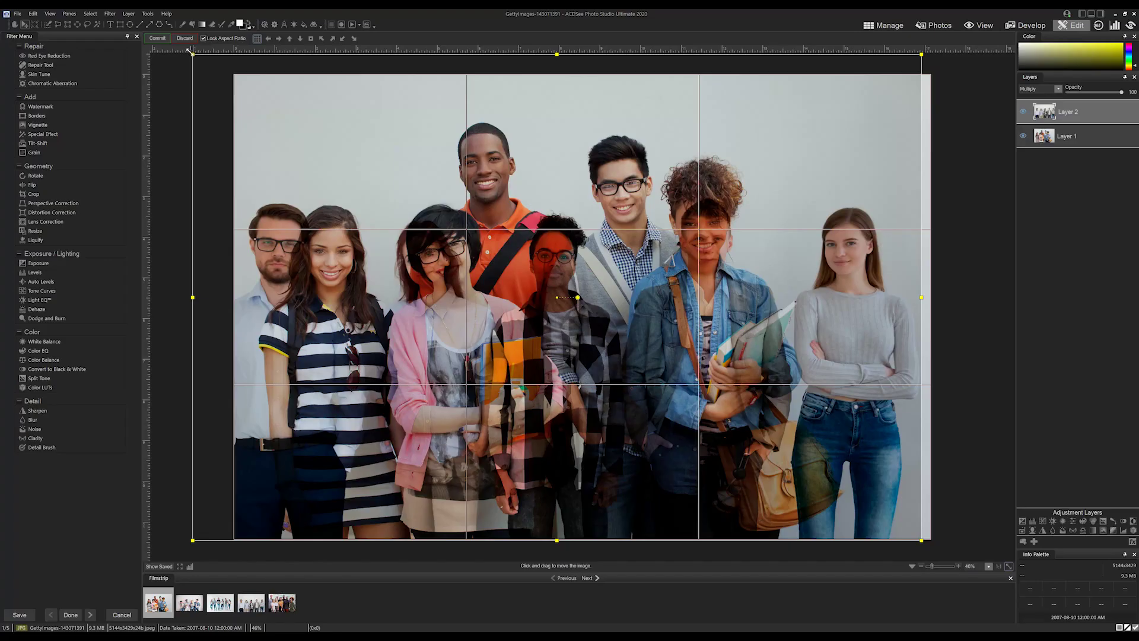
{"action": "left_click_drag", "start_coordinate": [190, 53], "coordinate": [36, 16]}
{"action": "key", "text": "Right"}
{"action": "key", "text": "Down"}
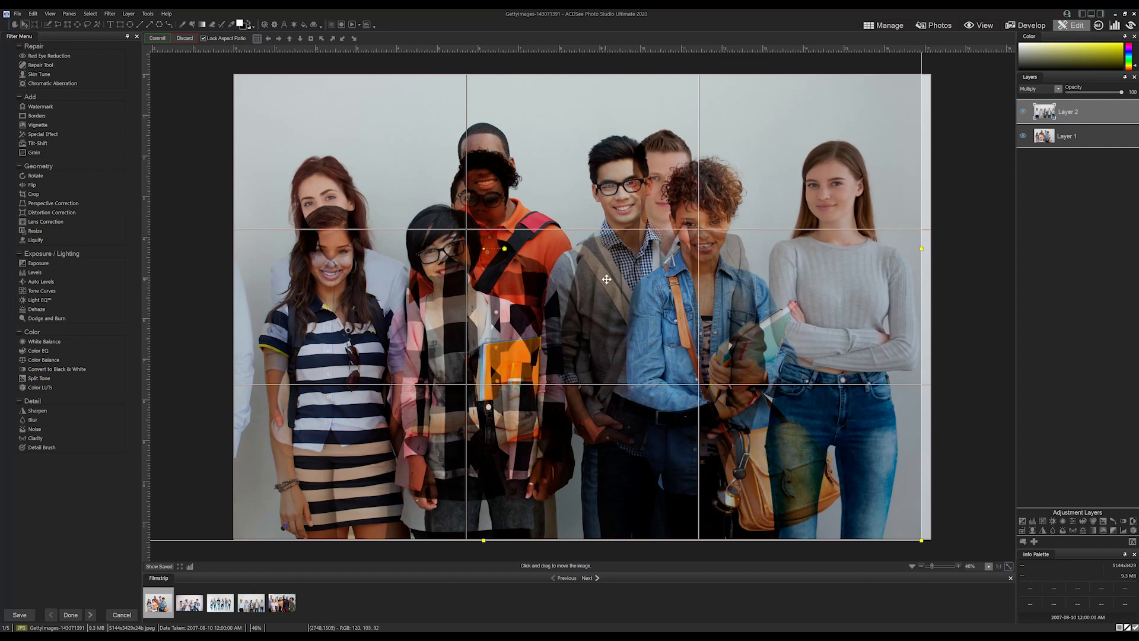
{"action": "left_click", "coordinate": [157, 40]}
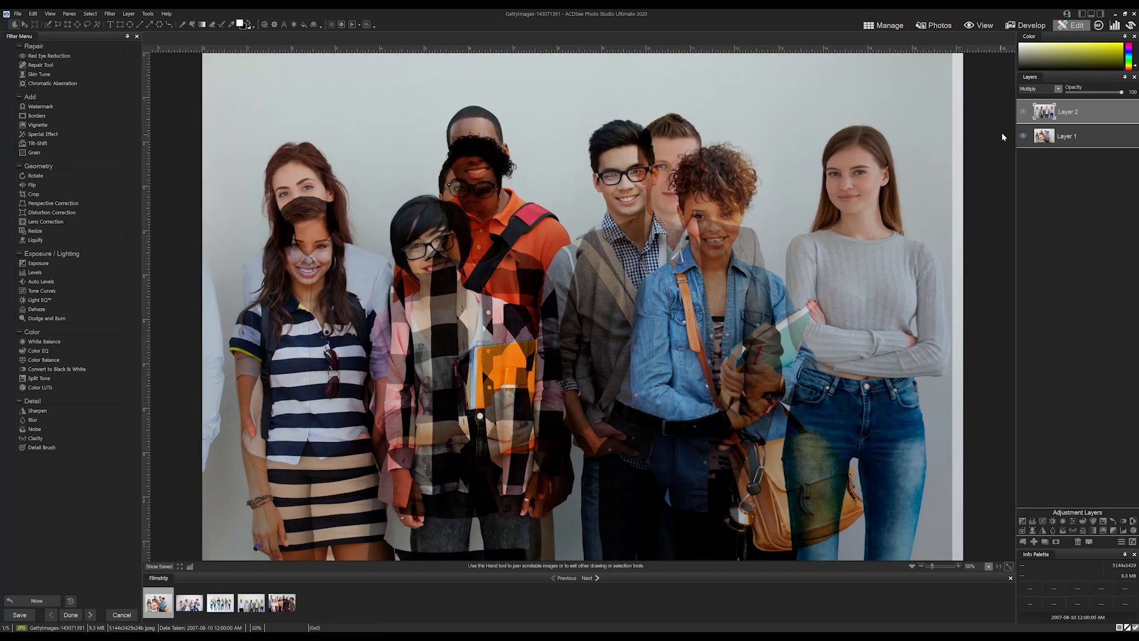
Toggle Layer 2's visibility to compare the photos, and set its blend mode back to Normal.
{"action": "left_click", "coordinate": [1024, 112]}
{"action": "left_click", "coordinate": [1024, 112]}
{"action": "left_click", "coordinate": [1049, 88]}
{"action": "left_click", "coordinate": [1059, 99]}
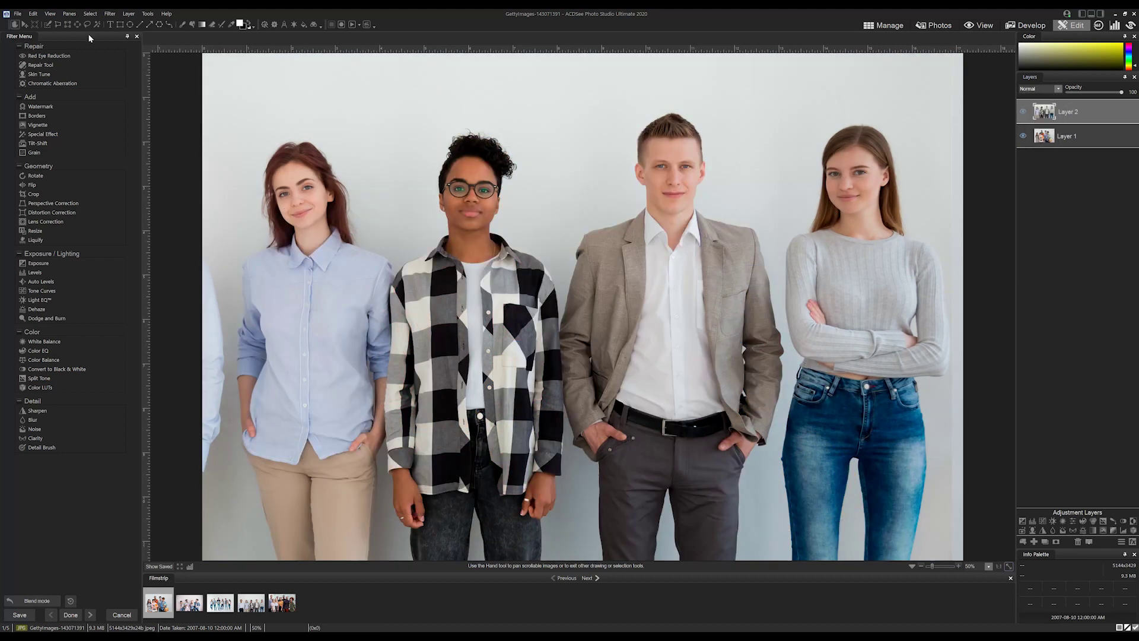
Mask Layer 2 with an inverted rectangular selection around the other people, so only the woman in the grey sweater is kept.
{"action": "left_click", "coordinate": [68, 24]}
{"action": "left_click", "coordinate": [71, 25]}
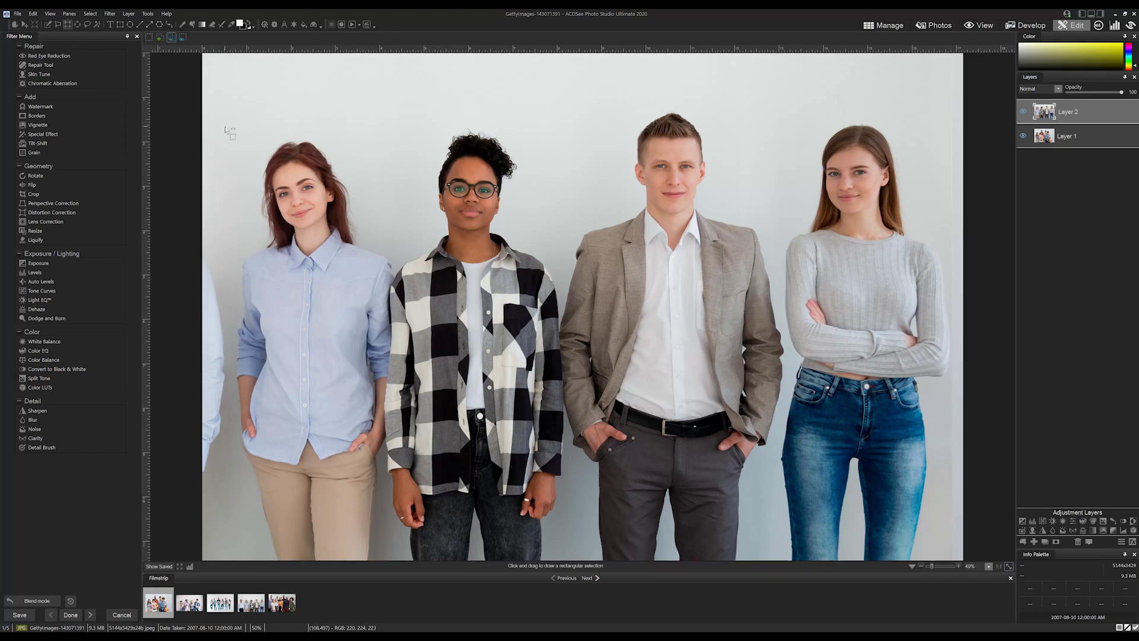
{"action": "left_click", "coordinate": [922, 566]}
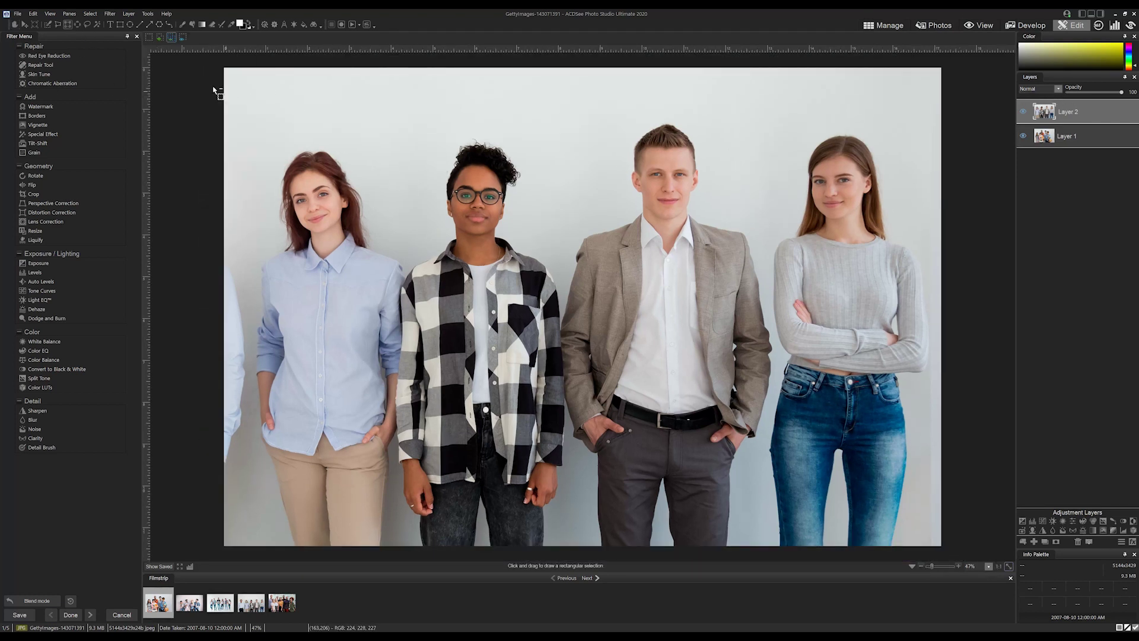
{"action": "left_click_drag", "start_coordinate": [210, 61], "coordinate": [763, 556]}
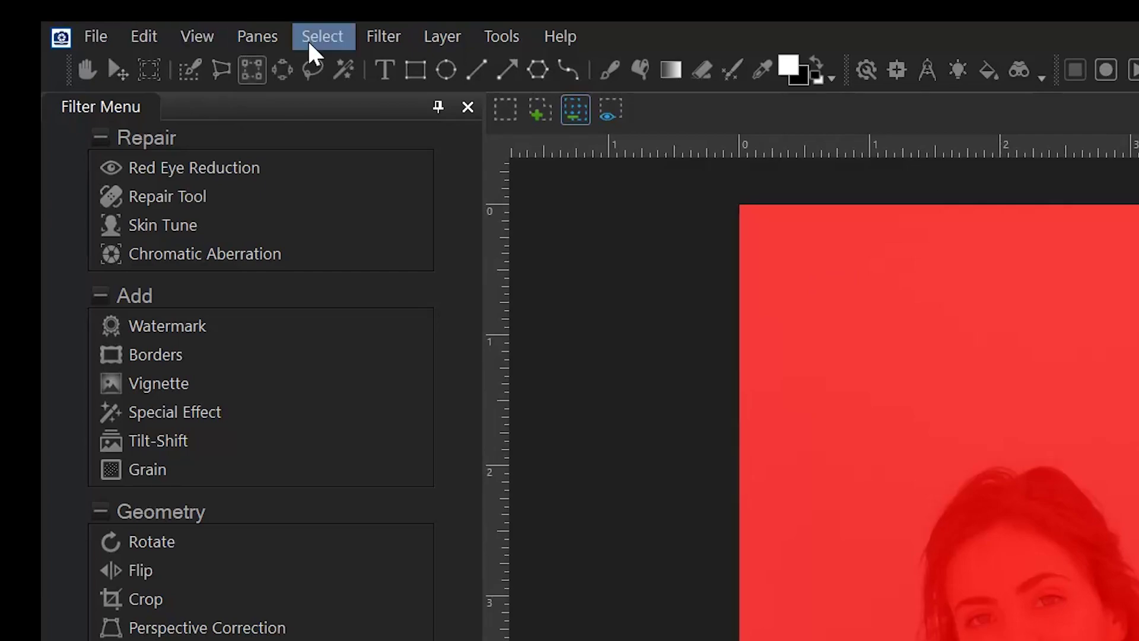
{"action": "left_click", "coordinate": [308, 39]}
{"action": "left_click", "coordinate": [414, 126]}
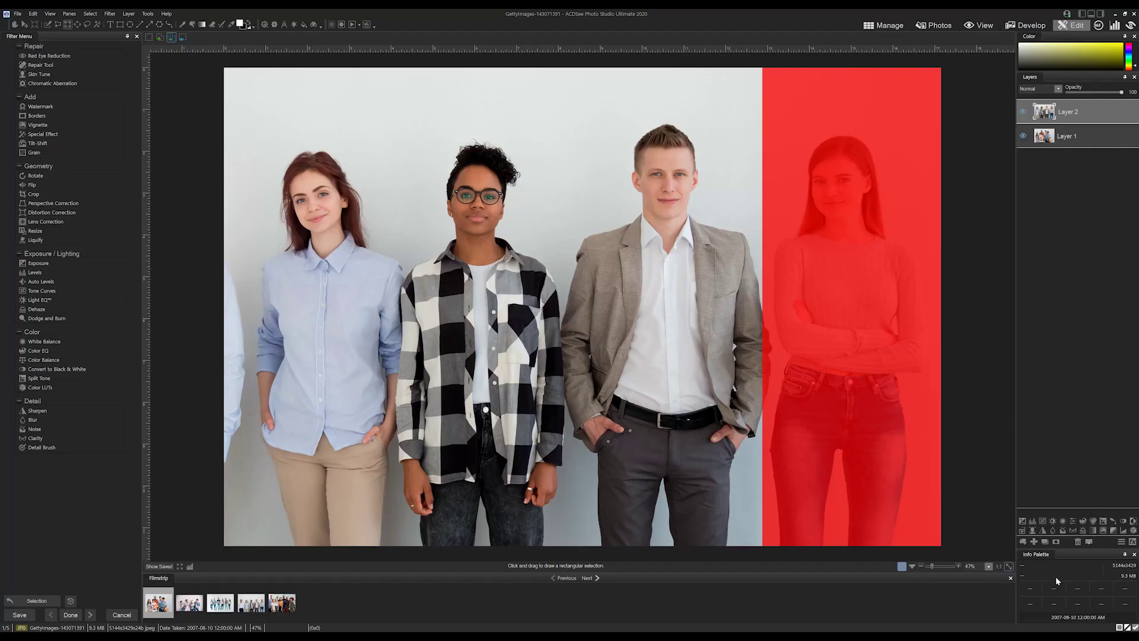
{"action": "left_click", "coordinate": [1056, 541]}
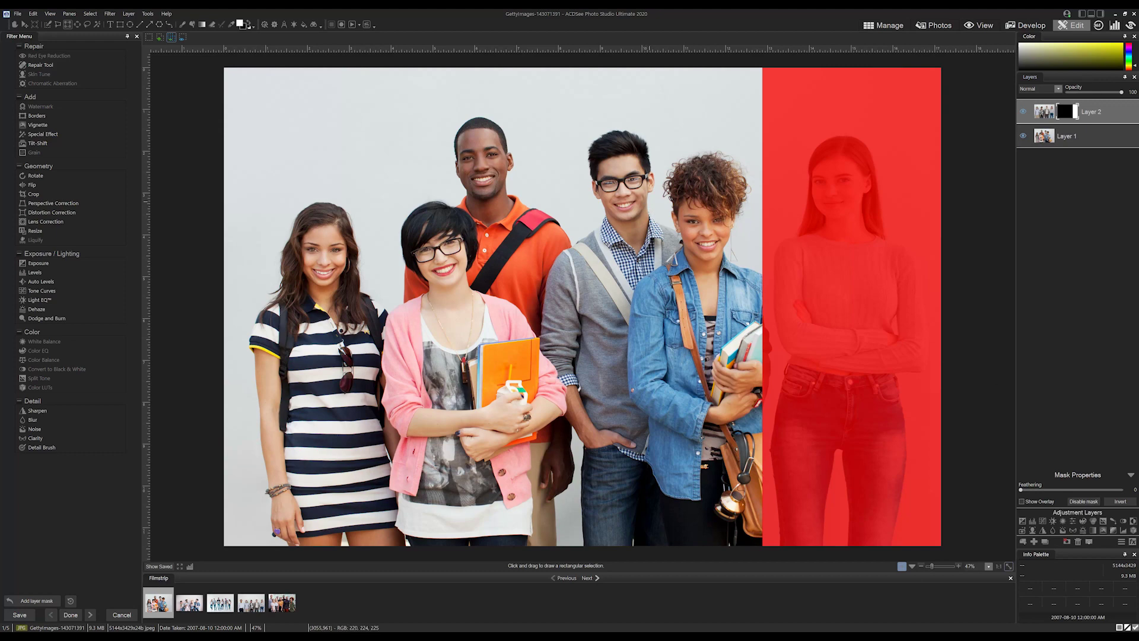
Duplicate Layer 1 and move the copy above Layer 2 in the layer stack.
{"action": "left_click", "coordinate": [1068, 138]}
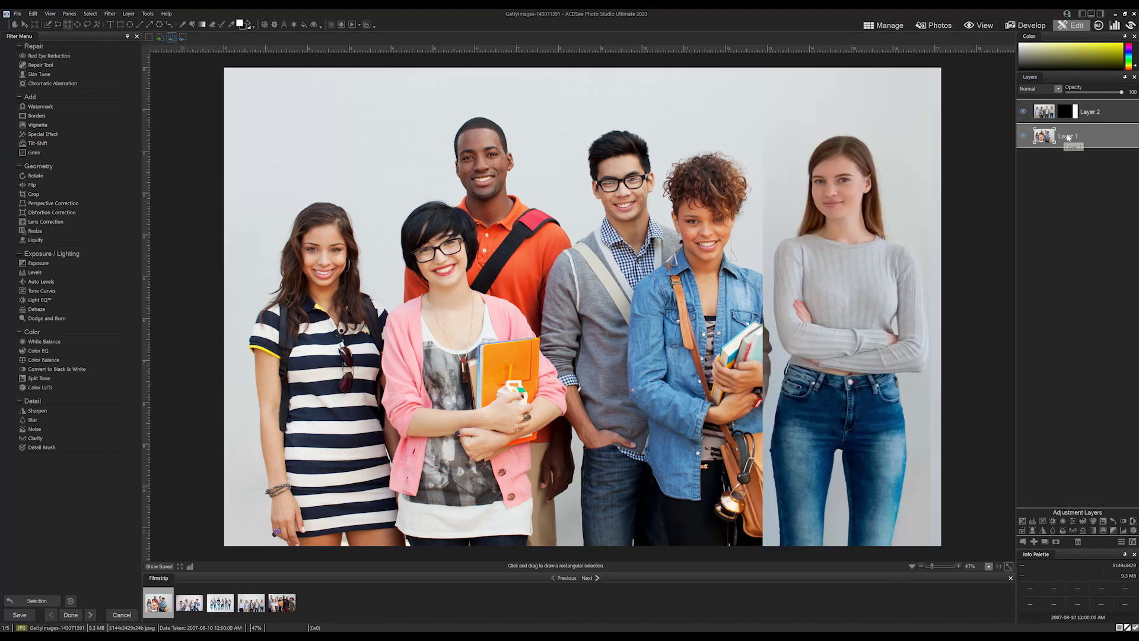
{"action": "right_click", "coordinate": [1069, 137]}
{"action": "left_click", "coordinate": [1050, 152]}
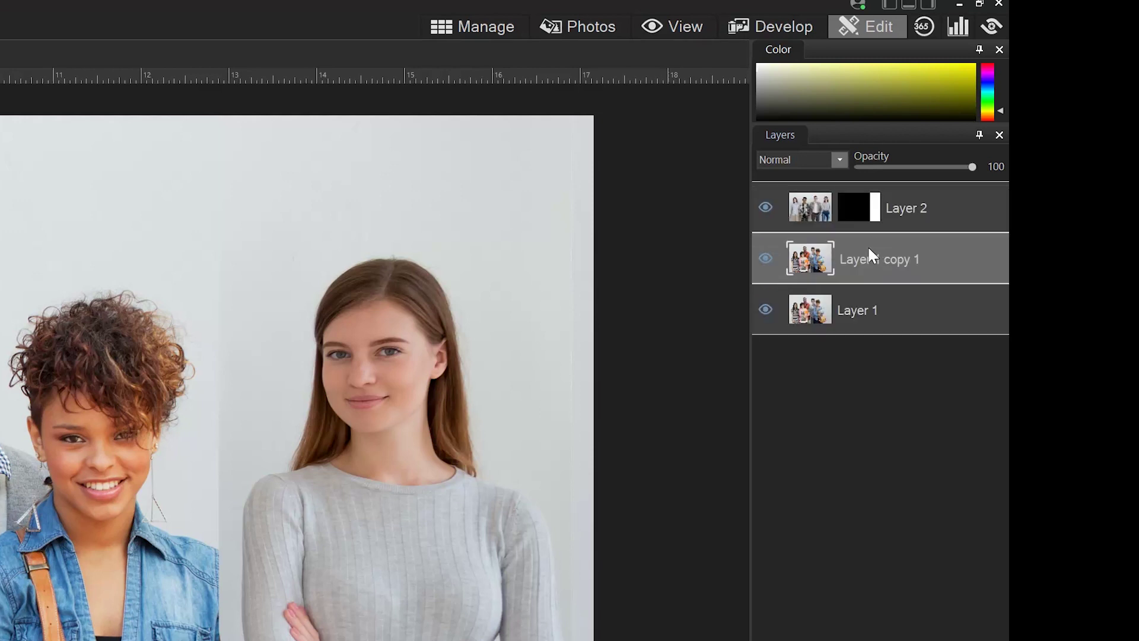
{"action": "left_click_drag", "start_coordinate": [873, 255], "coordinate": [874, 184]}
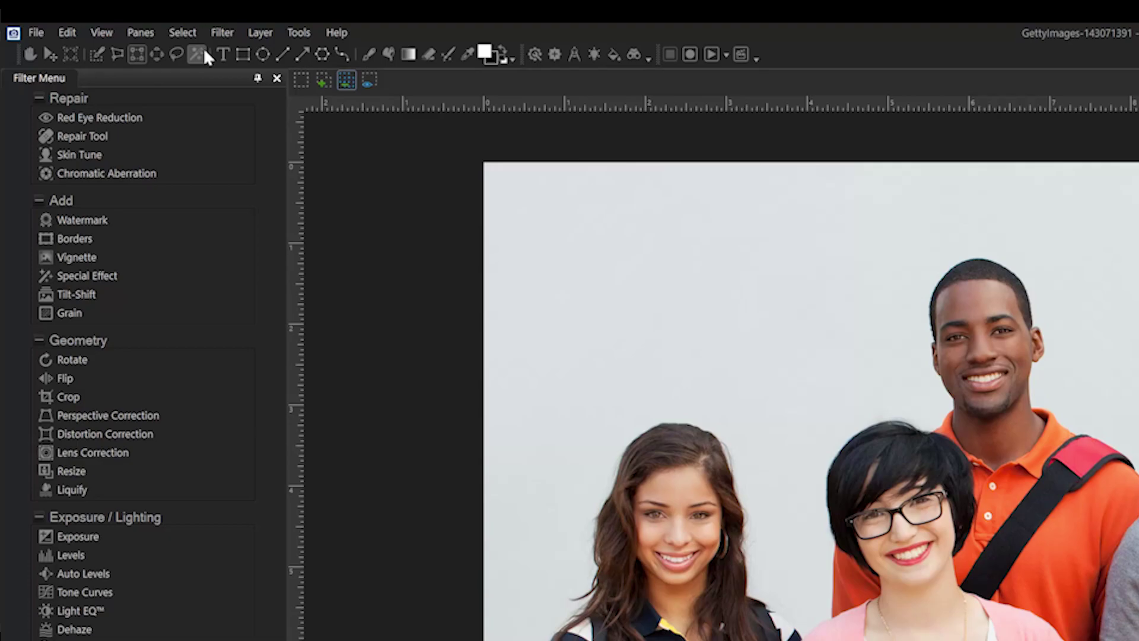
Mask out the plain background of Layer 1 copy 1 using a Magic Wand selection and an inverted layer mask, and clear the selection.
{"action": "left_click", "coordinate": [205, 52]}
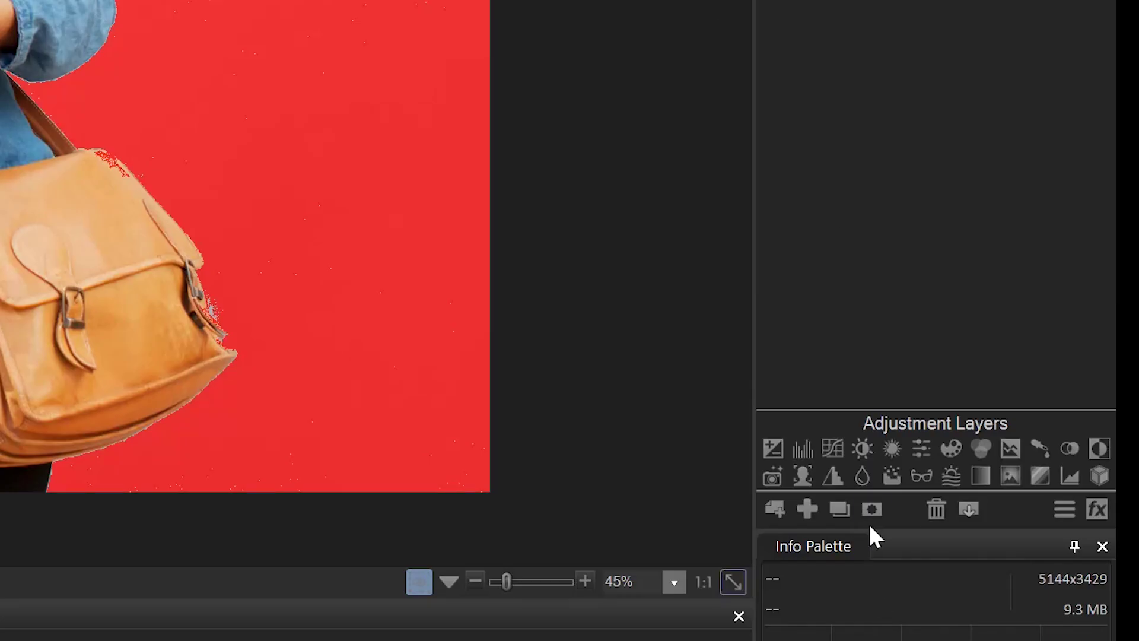
{"action": "left_click", "coordinate": [871, 511]}
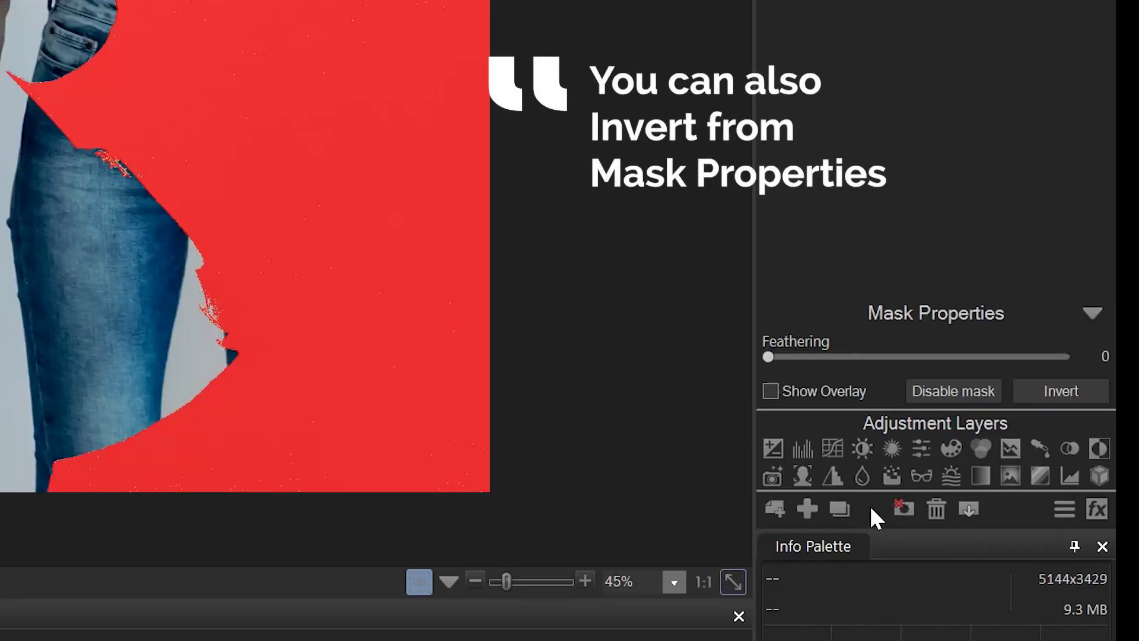
{"action": "left_click", "coordinate": [1077, 386]}
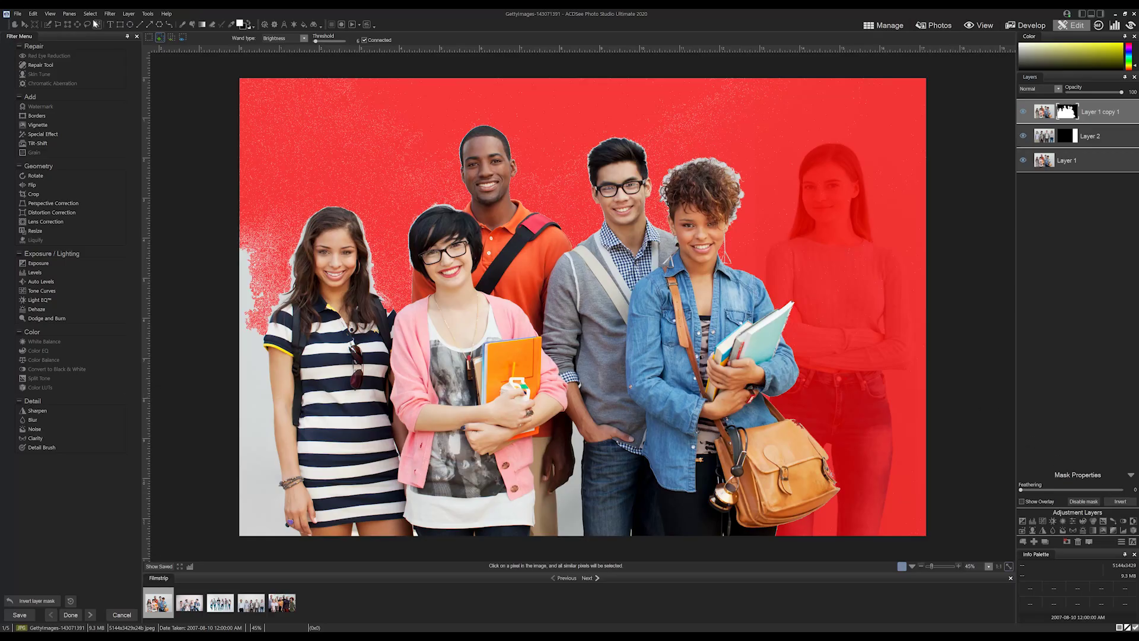
{"action": "left_click", "coordinate": [90, 13]}
{"action": "left_click", "coordinate": [110, 34]}
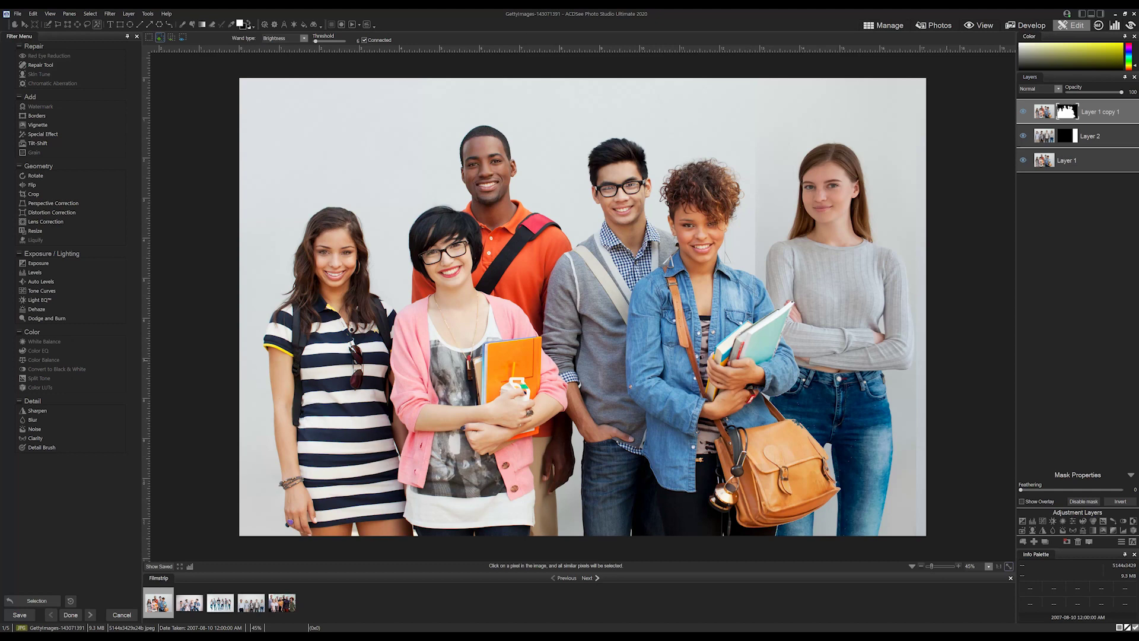
Brush the Layer 1 copy 1 mask with a small nib to clean the denim sleeve's edge against the jeans.
{"action": "left_click", "coordinate": [1025, 112]}
{"action": "left_click_drag", "start_coordinate": [934, 568], "coordinate": [1000, 540]}
{"action": "key", "text": "b"}
{"action": "scroll", "coordinate": [561, 356], "scroll_direction": "up", "scroll_amount": 4}
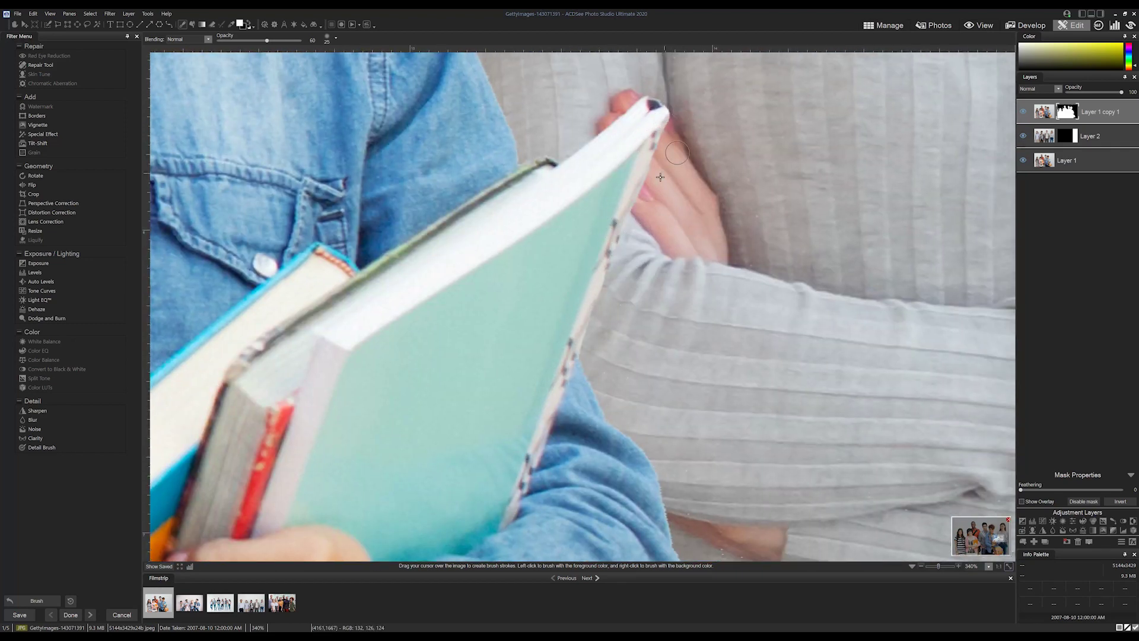
{"action": "left_click_drag", "start_coordinate": [1000, 540], "coordinate": [1002, 544]}
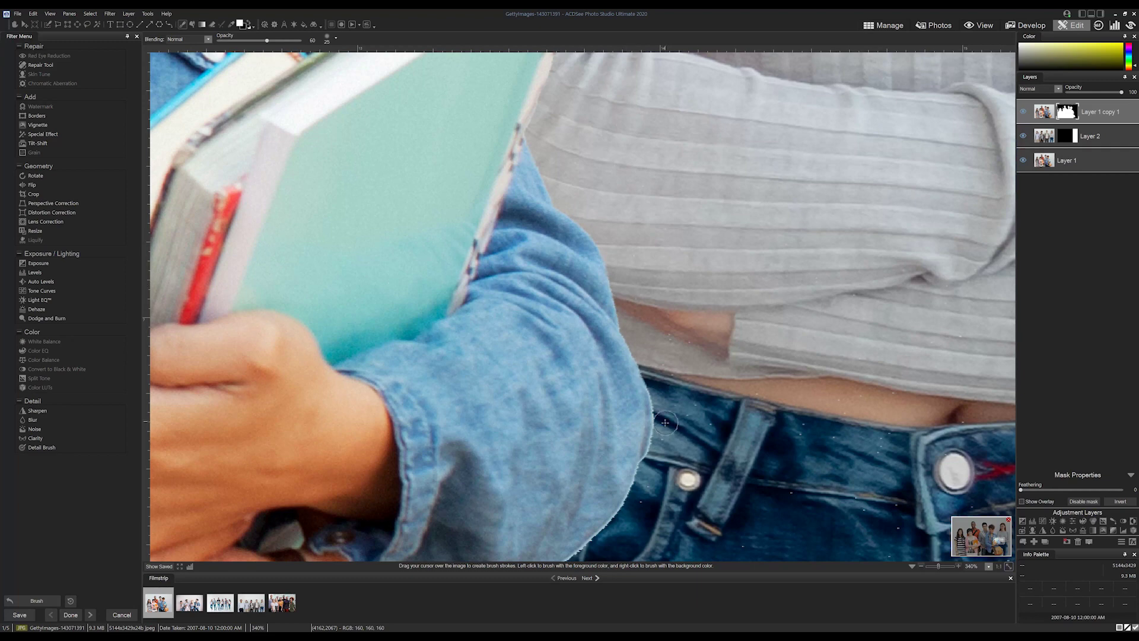
{"action": "mouse_move", "coordinate": [652, 480]}
{"action": "left_mouse_down"}
{"action": "mouse_move", "coordinate": [730, 263]}
{"action": "mouse_move", "coordinate": [678, 261]}
{"action": "left_mouse_up"}
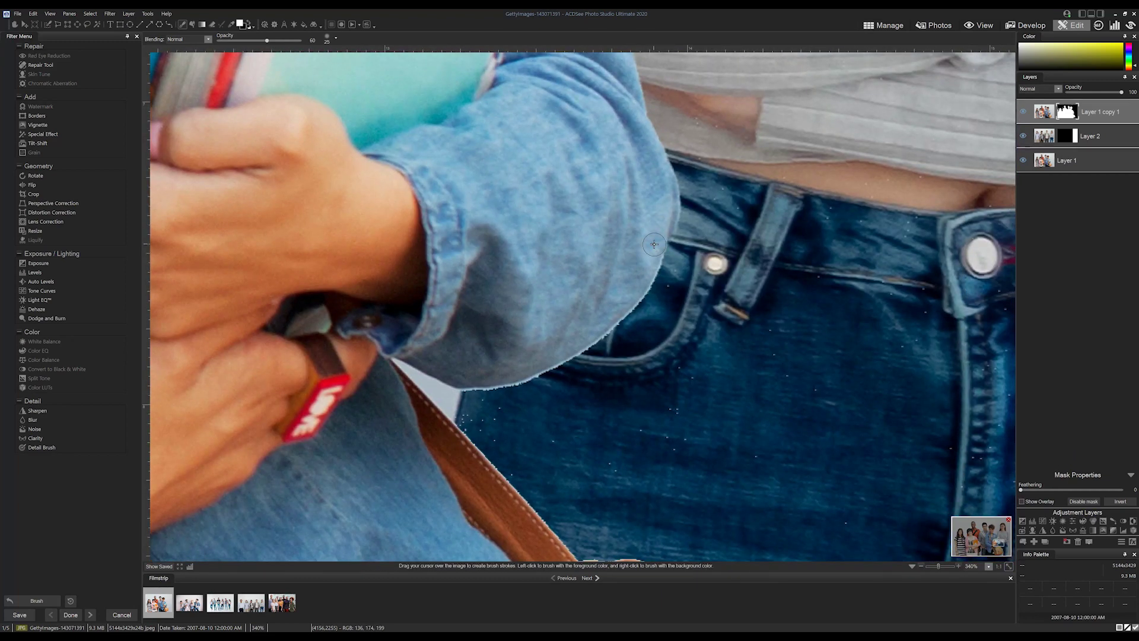
{"action": "left_click", "coordinate": [329, 38]}
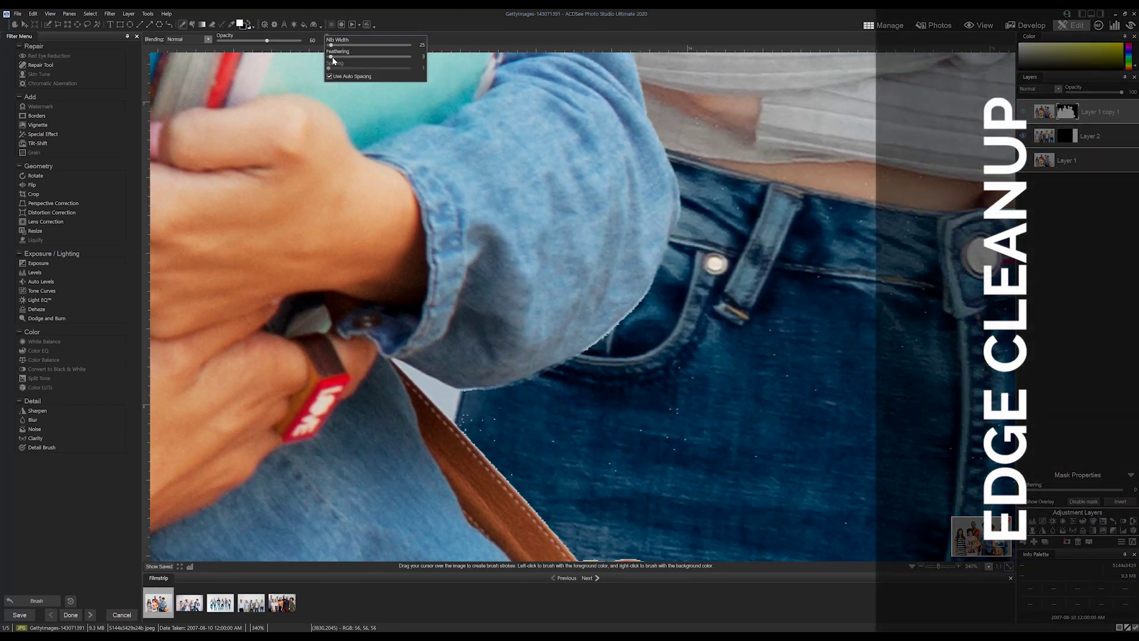
{"action": "left_click_drag", "start_coordinate": [331, 45], "coordinate": [330, 46]}
{"action": "mouse_move", "coordinate": [534, 377]}
{"action": "left_mouse_down"}
{"action": "mouse_move", "coordinate": [608, 349]}
{"action": "mouse_move", "coordinate": [656, 305]}
{"action": "mouse_move", "coordinate": [620, 332]}
{"action": "left_mouse_up"}
{"action": "left_click_drag", "start_coordinate": [456, 401], "coordinate": [531, 388]}
Brush the Layer 1 copy 1 mask clean along the bag's shoulder strap and the leather flap's outer edge.
{"action": "scroll", "coordinate": [534, 419], "scroll_direction": "down", "scroll_amount": 2}
{"action": "left_click_drag", "start_coordinate": [458, 404], "coordinate": [552, 518]}
{"action": "mouse_move", "coordinate": [606, 520]}
{"action": "left_mouse_down"}
{"action": "mouse_move", "coordinate": [519, 307]}
{"action": "mouse_move", "coordinate": [533, 354]}
{"action": "mouse_move", "coordinate": [623, 418]}
{"action": "left_mouse_up"}
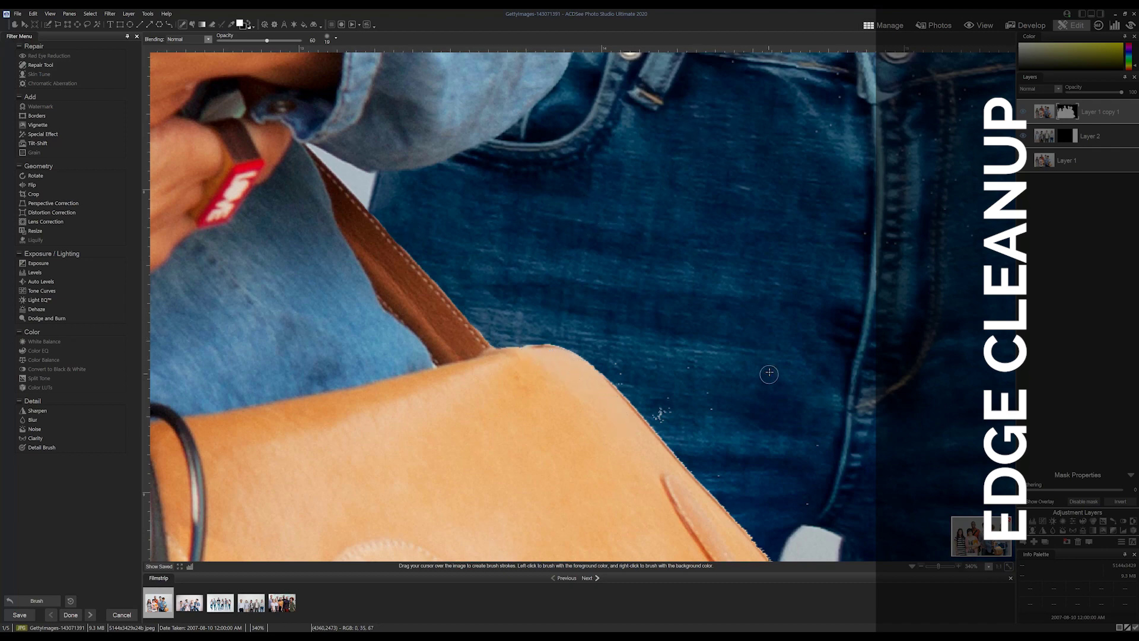
{"action": "left_click_drag", "start_coordinate": [534, 355], "coordinate": [567, 345]}
{"action": "mouse_move", "coordinate": [648, 399]}
{"action": "left_mouse_down"}
{"action": "mouse_move", "coordinate": [497, 208]}
{"action": "mouse_move", "coordinate": [581, 310]}
{"action": "mouse_move", "coordinate": [628, 393]}
{"action": "left_mouse_up"}
{"action": "left_click_drag", "start_coordinate": [543, 276], "coordinate": [658, 417]}
{"action": "left_click_drag", "start_coordinate": [655, 316], "coordinate": [533, 168]}
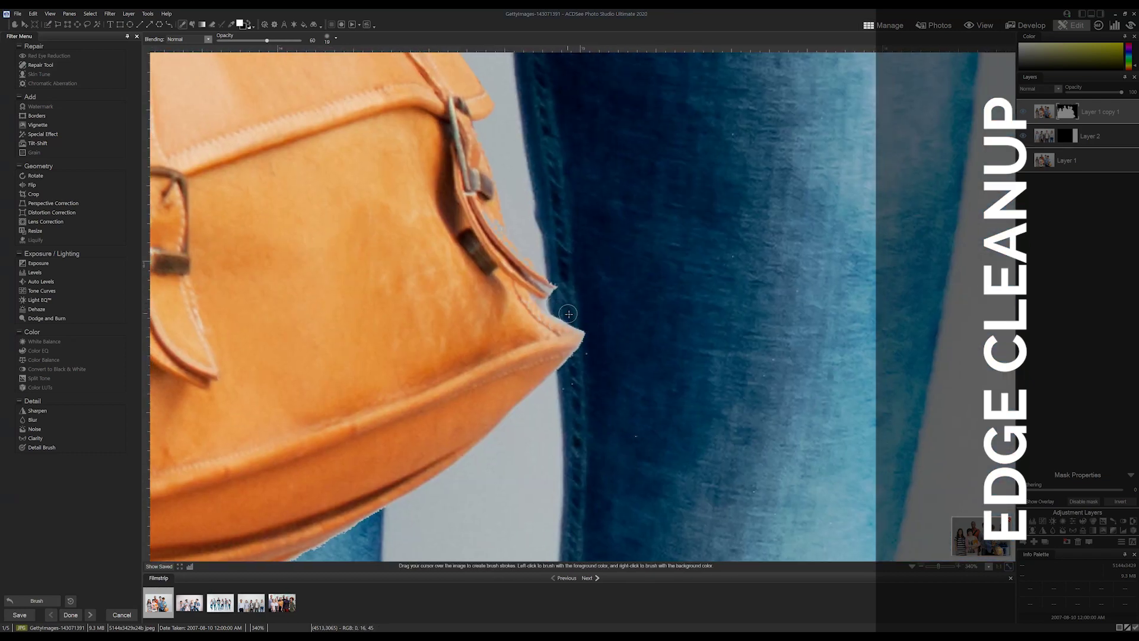
Adjust the brush's nib width and clean up the mask edge around the bag's lower corner and underside.
{"action": "left_click", "coordinate": [336, 39]}
{"action": "right_click", "coordinate": [553, 296]}
{"action": "left_click", "coordinate": [332, 37]}
{"action": "left_click_drag", "start_coordinate": [350, 46], "coordinate": [336, 47]}
{"action": "scroll", "coordinate": [553, 296], "scroll_direction": "down", "scroll_amount": 1}
{"action": "scroll", "coordinate": [415, 535], "scroll_direction": "up", "scroll_amount": 5}
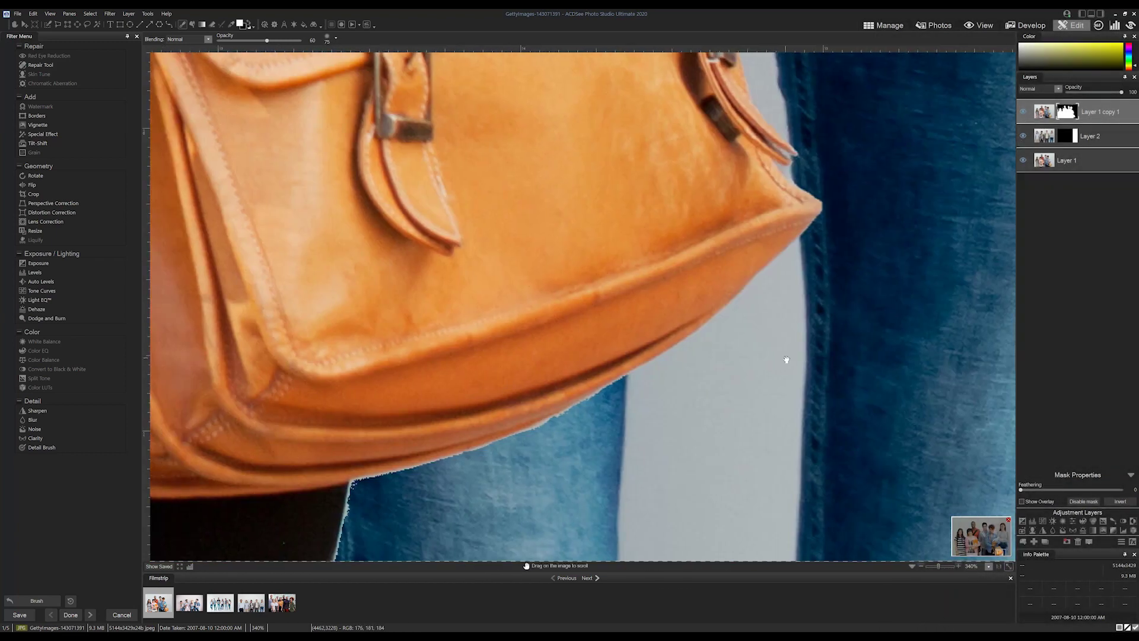
{"action": "scroll", "coordinate": [684, 448], "scroll_direction": "down", "scroll_amount": 5}
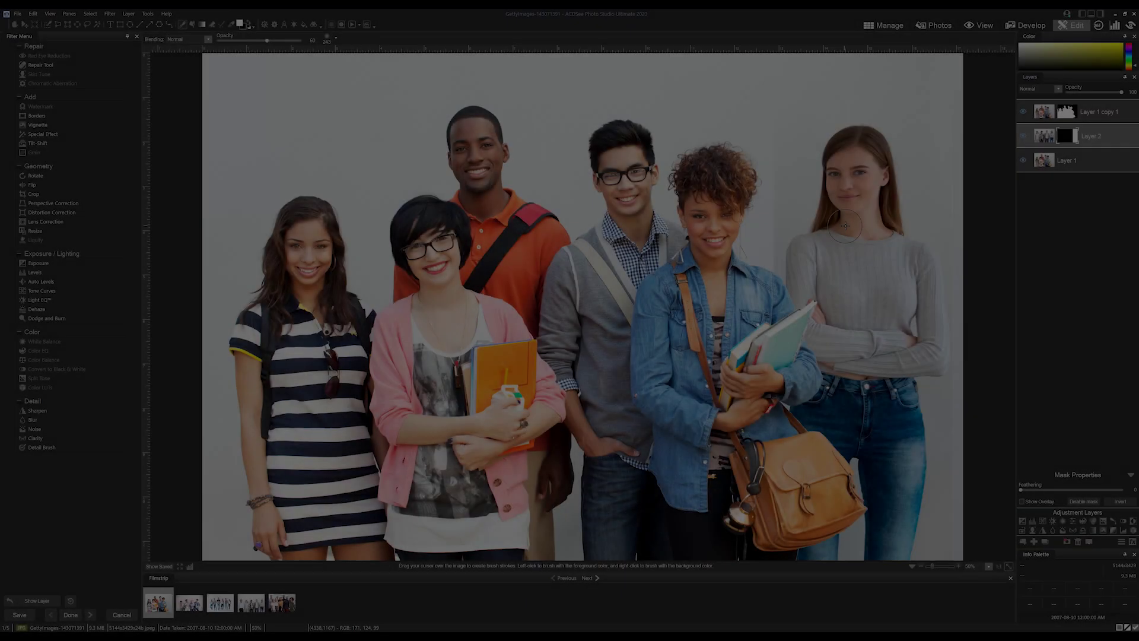
Refine Layer 2's mask around the woman in the grey sweater with an enlarged brush.
{"action": "scroll", "coordinate": [817, 263], "scroll_direction": "up", "scroll_amount": 3}
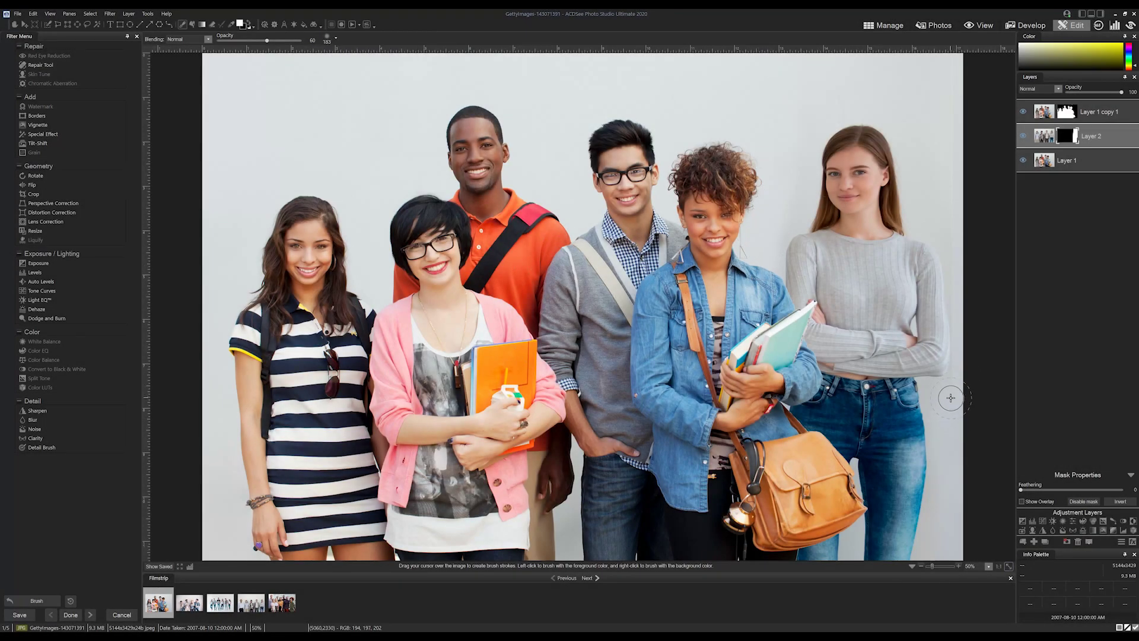
{"action": "left_click_drag", "start_coordinate": [932, 566], "coordinate": [936, 566]}
{"action": "mouse_move", "coordinate": [982, 536]}
{"action": "left_mouse_down"}
{"action": "mouse_move", "coordinate": [1002, 540]}
{"action": "mouse_move", "coordinate": [1001, 521]}
{"action": "left_mouse_up"}
{"action": "scroll", "coordinate": [967, 148], "scroll_direction": "up", "scroll_amount": 5}
{"action": "left_click", "coordinate": [1009, 566]}
{"action": "scroll", "coordinate": [956, 243], "scroll_direction": "down", "scroll_amount": 4}
{"action": "key", "text": "]"}
{"action": "key", "text": "]"}
{"action": "key", "text": "]"}
Add a faint Shadow layer effect to Layer 1 copy 1, adjusting its opacity, distance, angle and blur.
{"action": "left_click", "coordinate": [1089, 112]}
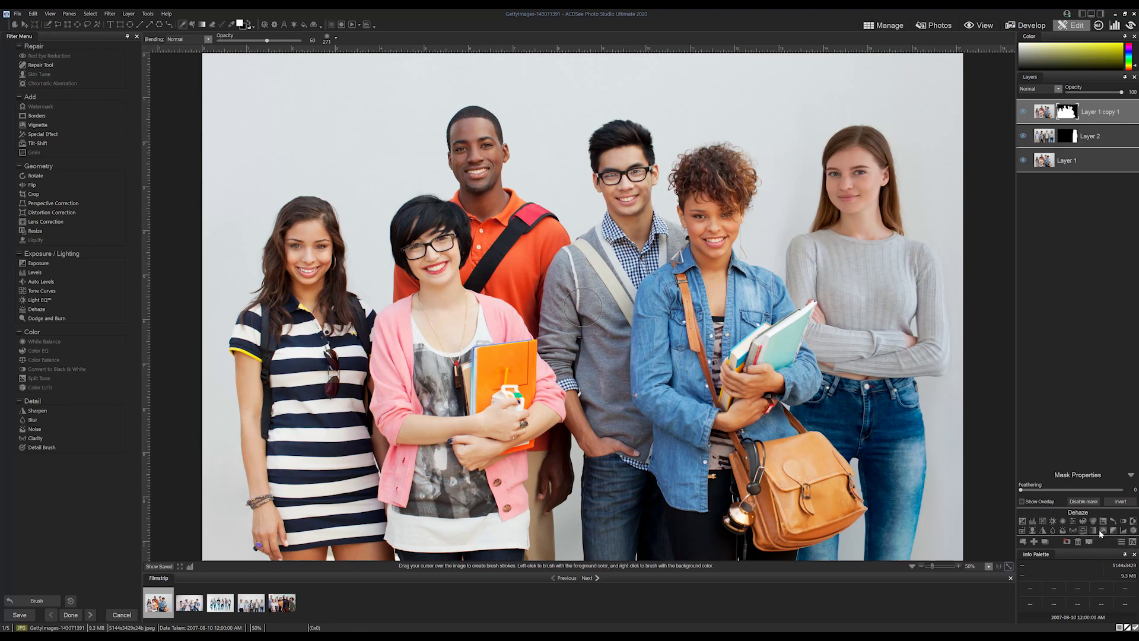
{"action": "left_click", "coordinate": [1133, 541]}
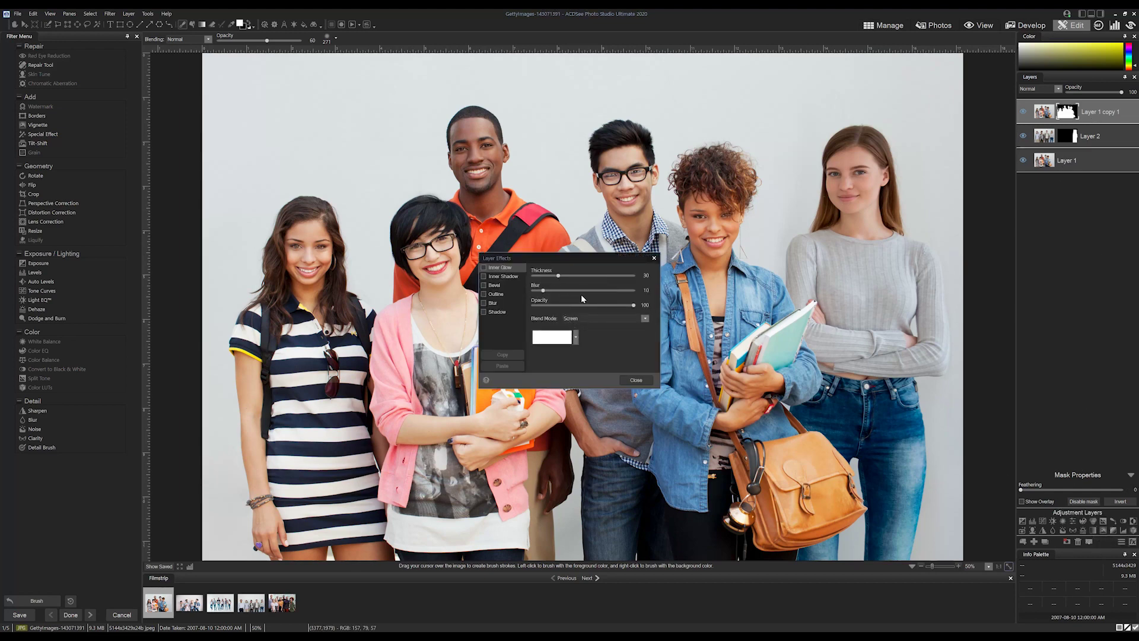
{"action": "left_click", "coordinate": [483, 312]}
{"action": "left_click", "coordinate": [533, 304]}
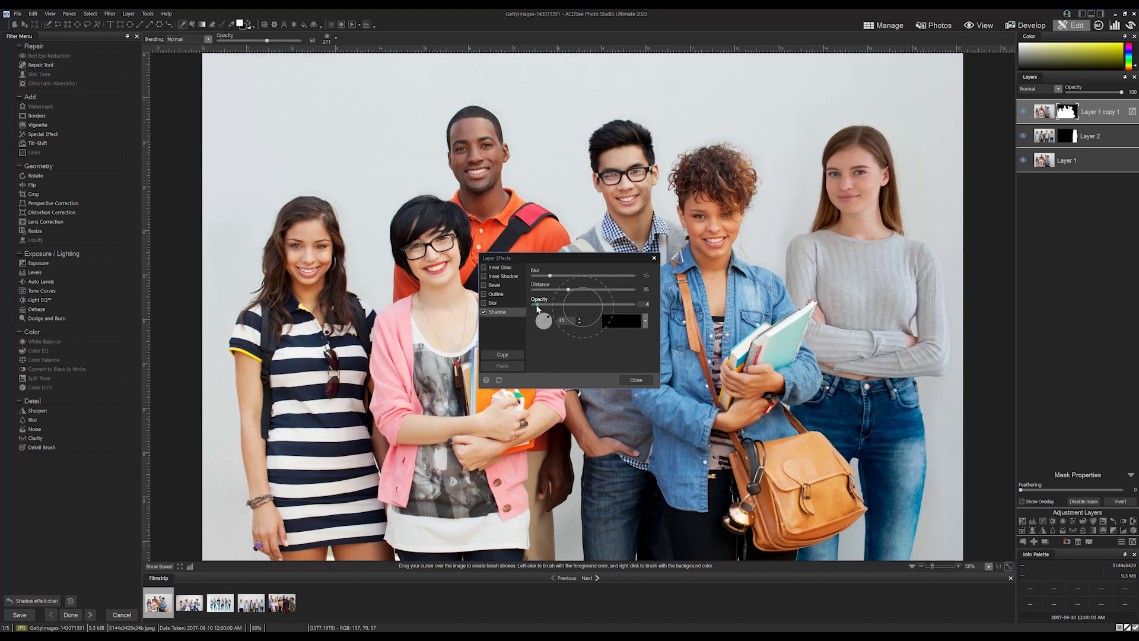
{"action": "left_click", "coordinate": [572, 289]}
{"action": "left_click", "coordinate": [551, 320]}
{"action": "left_click_drag", "start_coordinate": [550, 275], "coordinate": [533, 309]}
{"action": "left_click", "coordinate": [635, 380]}
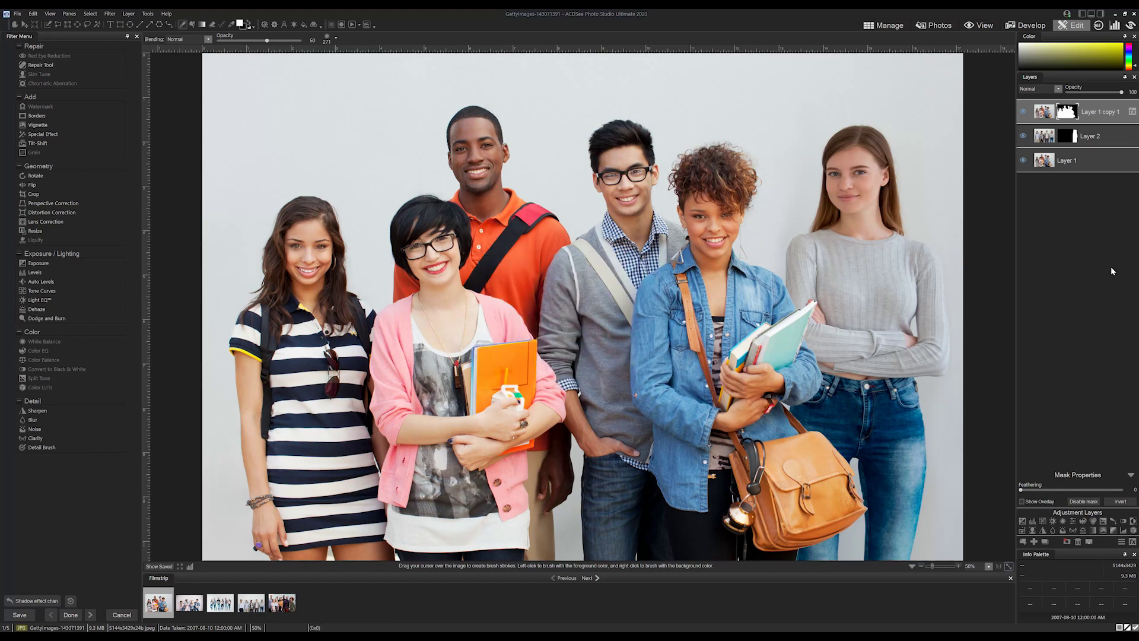
Add a Vignette adjustment layer with strength 41, distance 71 and shape 24.
{"action": "left_click", "coordinate": [1103, 531]}
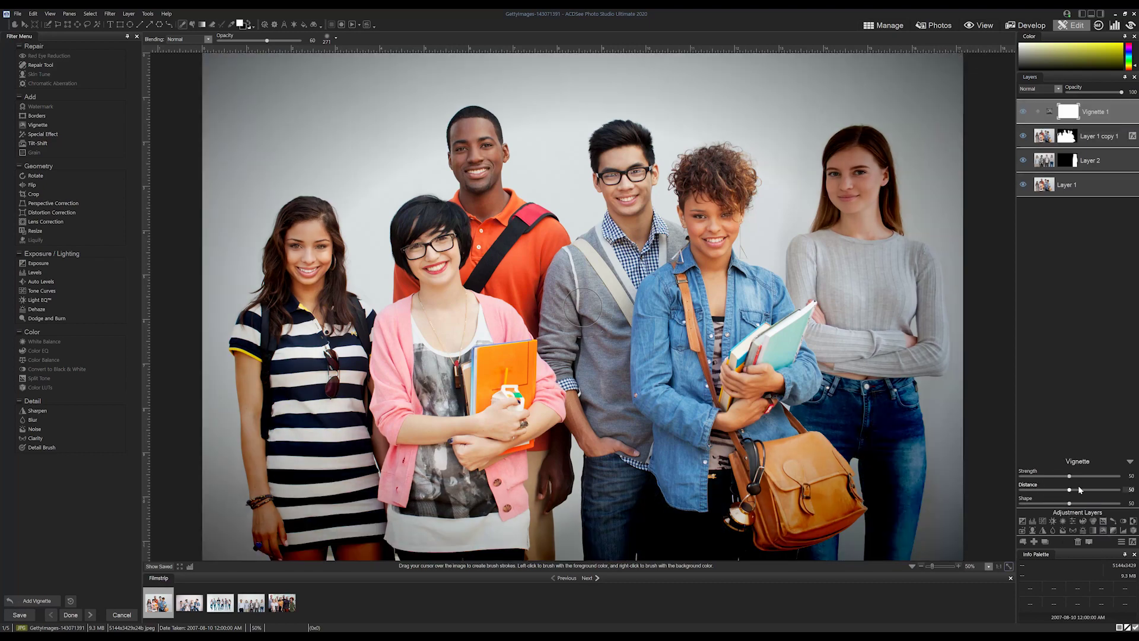
{"action": "left_click_drag", "start_coordinate": [1069, 503], "coordinate": [1060, 477]}
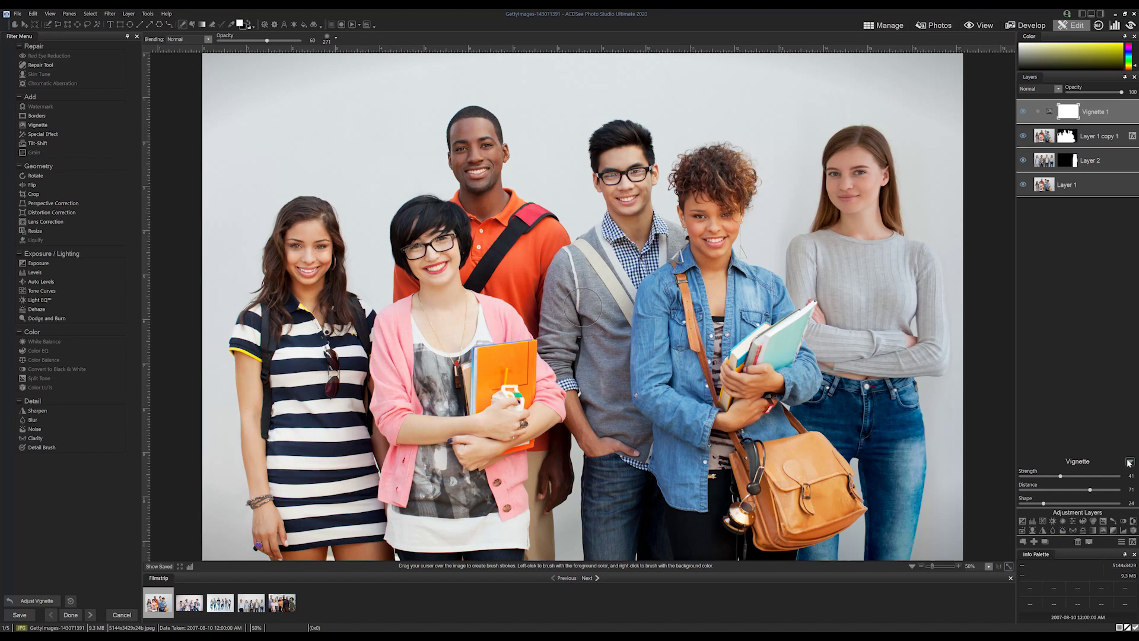
{"action": "left_click", "coordinate": [1130, 462]}
Add a Photo Effect adjustment layer using the Process effect, and reduce its opacity to 20.
{"action": "left_click", "coordinate": [1023, 530]}
{"action": "left_click", "coordinate": [1058, 90]}
{"action": "left_click", "coordinate": [1058, 94]}
{"action": "left_click", "coordinate": [1062, 498]}
{"action": "left_click", "coordinate": [1038, 447]}
{"action": "left_click_drag", "start_coordinate": [1121, 92], "coordinate": [1080, 94]}
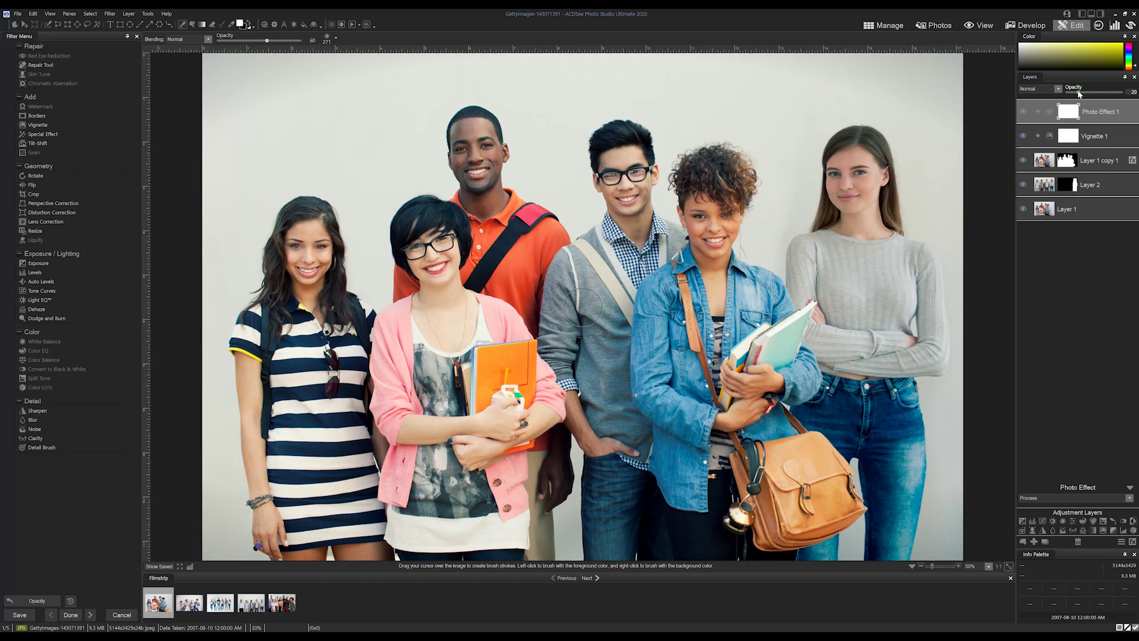